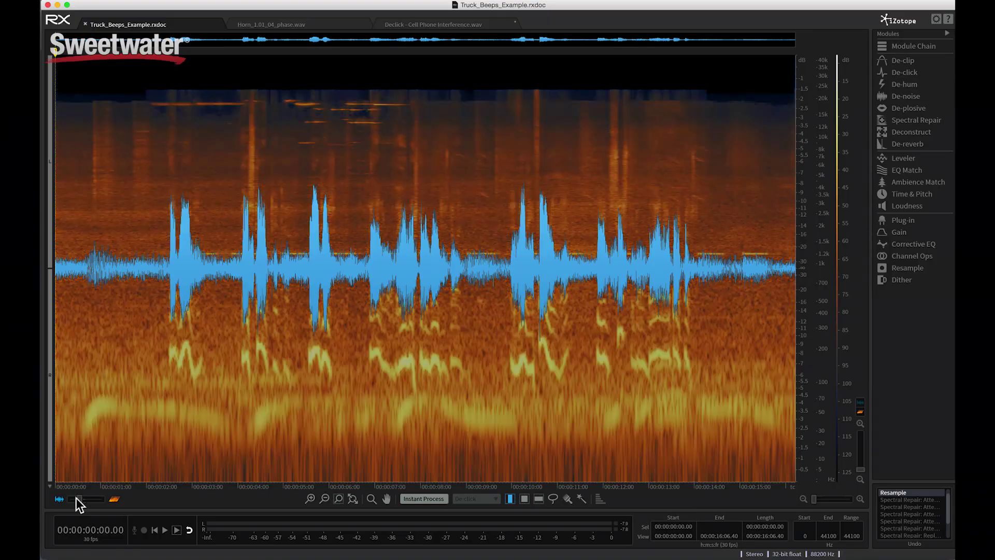
Show only the waveform and set Instant Process to Attenuate
{"action": "left_click_drag", "start_coordinate": [75, 497], "coordinate": [111, 499]}
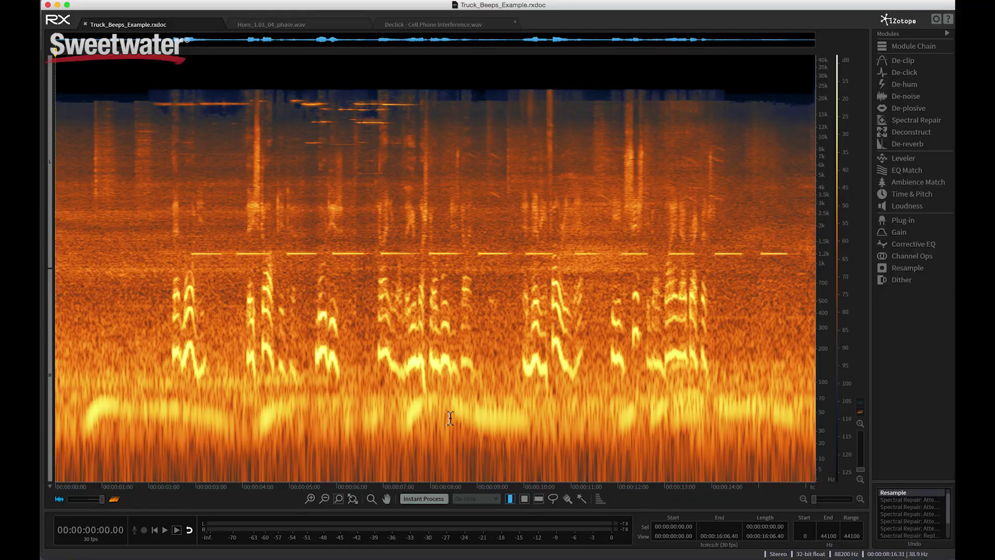
{"action": "left_click", "coordinate": [431, 498]}
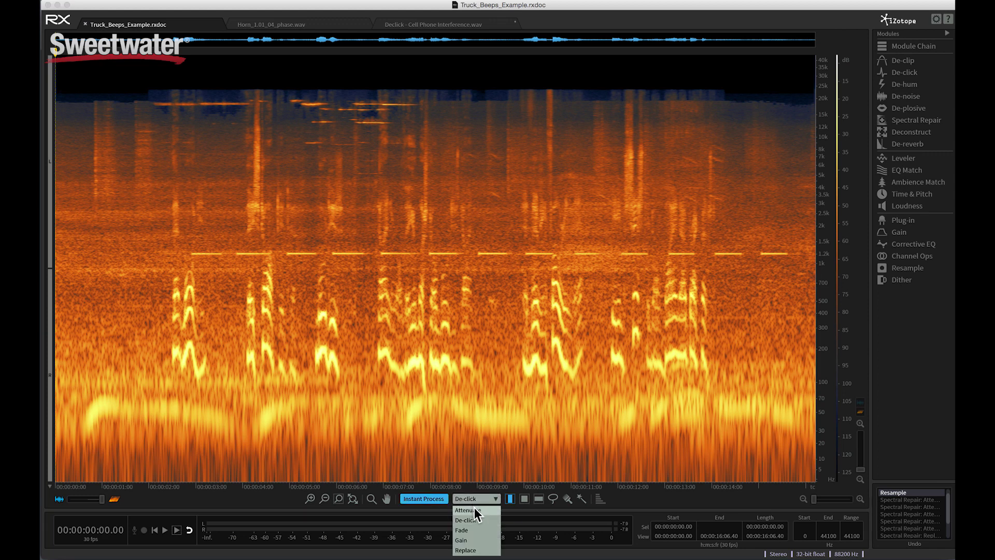
{"action": "left_click", "coordinate": [475, 509]}
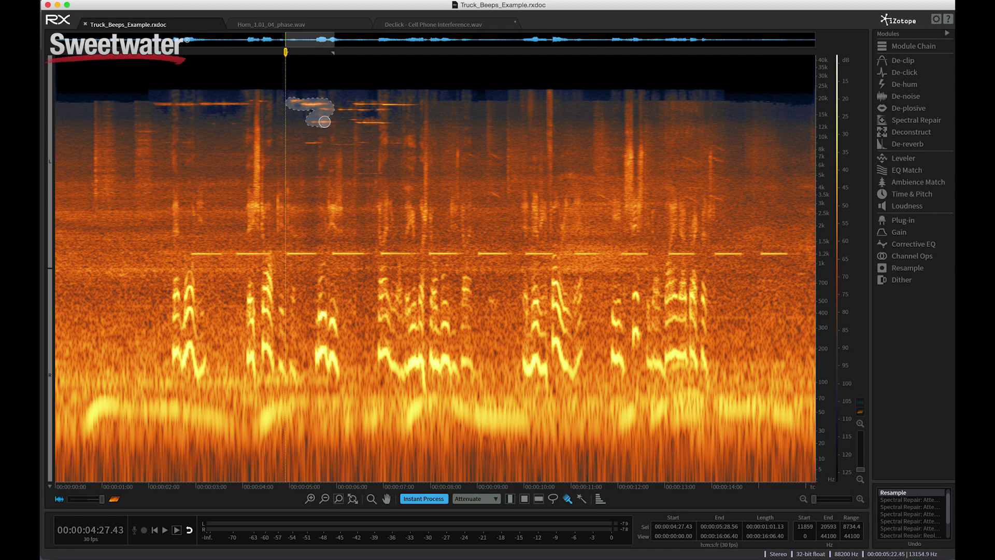
Attenuate the four faint high squeaks near 2–3, 4–5, 5 and 5.5 seconds
{"action": "left_click_drag", "start_coordinate": [327, 121], "coordinate": [327, 121]}
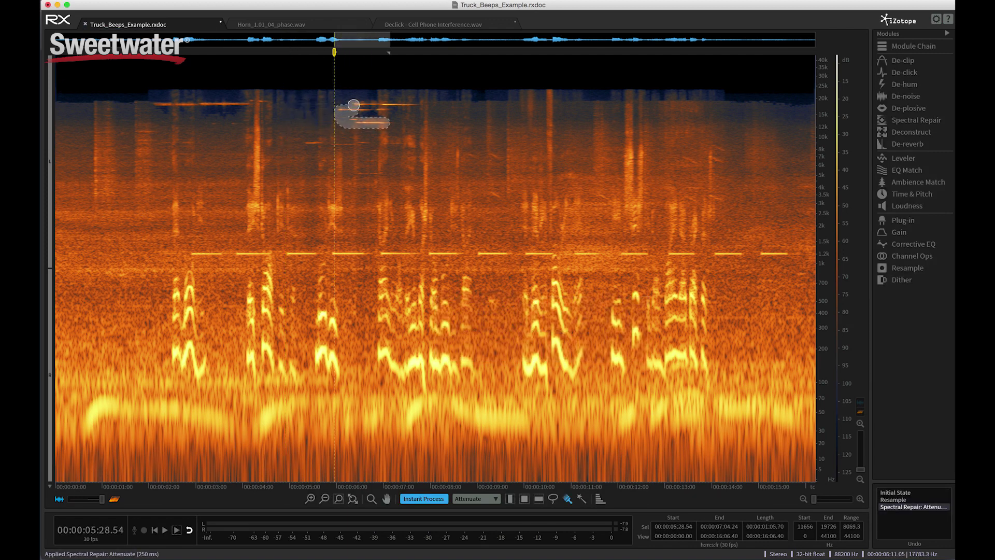
{"action": "left_click_drag", "start_coordinate": [411, 105], "coordinate": [403, 104]}
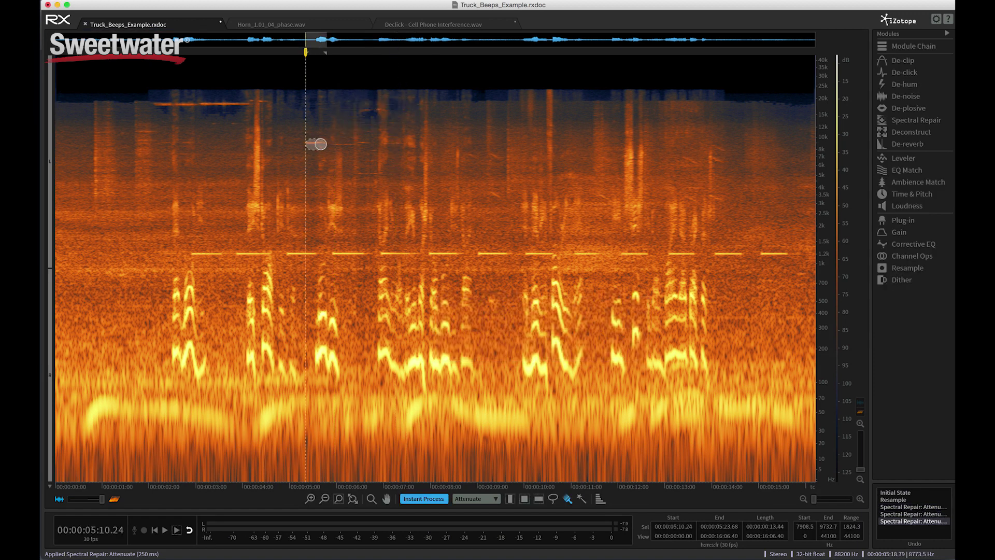
{"action": "left_click_drag", "start_coordinate": [363, 142], "coordinate": [366, 144]}
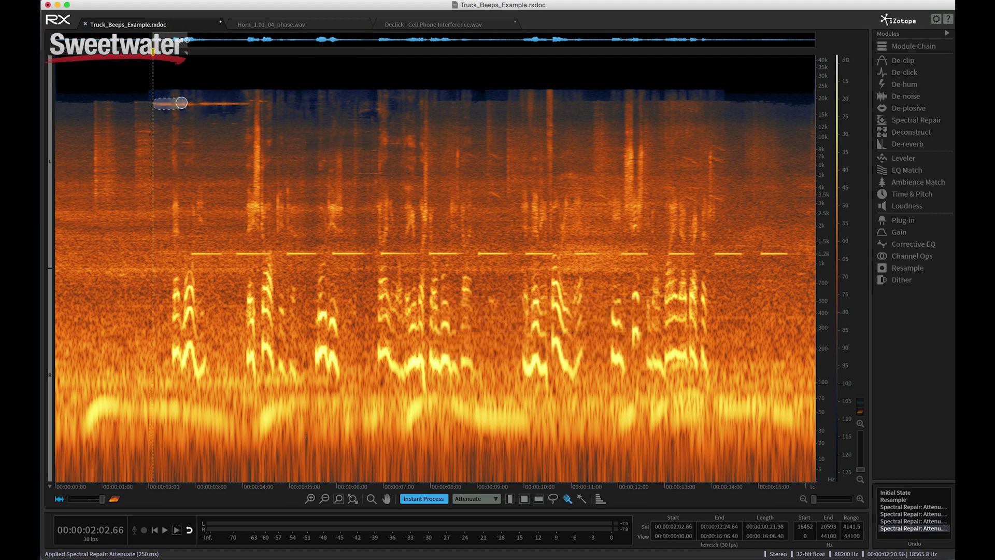
{"action": "left_click_drag", "start_coordinate": [202, 106], "coordinate": [193, 103]}
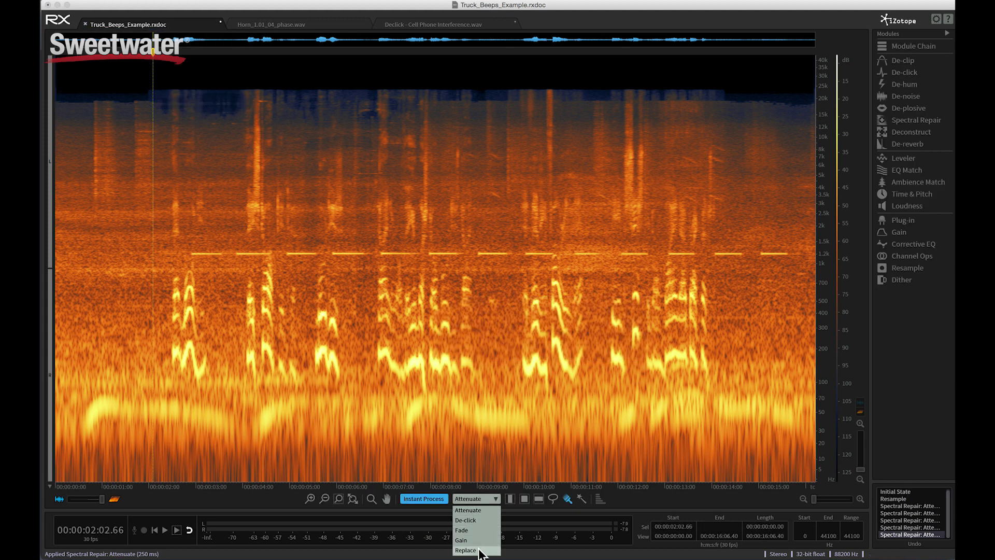
Replace the four early 1.2 kHz beep dashes with surrounding audio and play back the result
{"action": "left_click", "coordinate": [479, 550]}
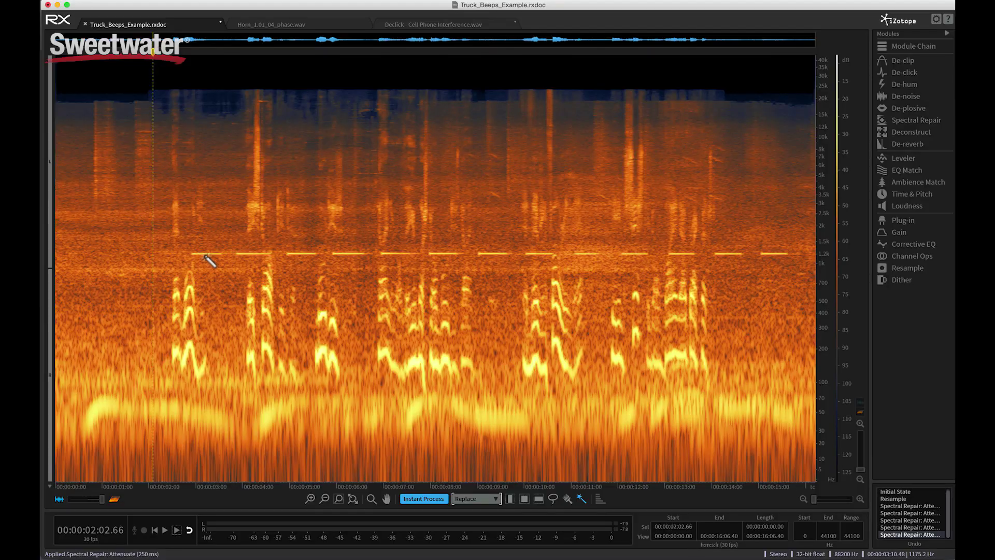
{"action": "left_click", "coordinate": [206, 254]}
{"action": "left_click", "coordinate": [240, 254]}
{"action": "left_click", "coordinate": [290, 254]}
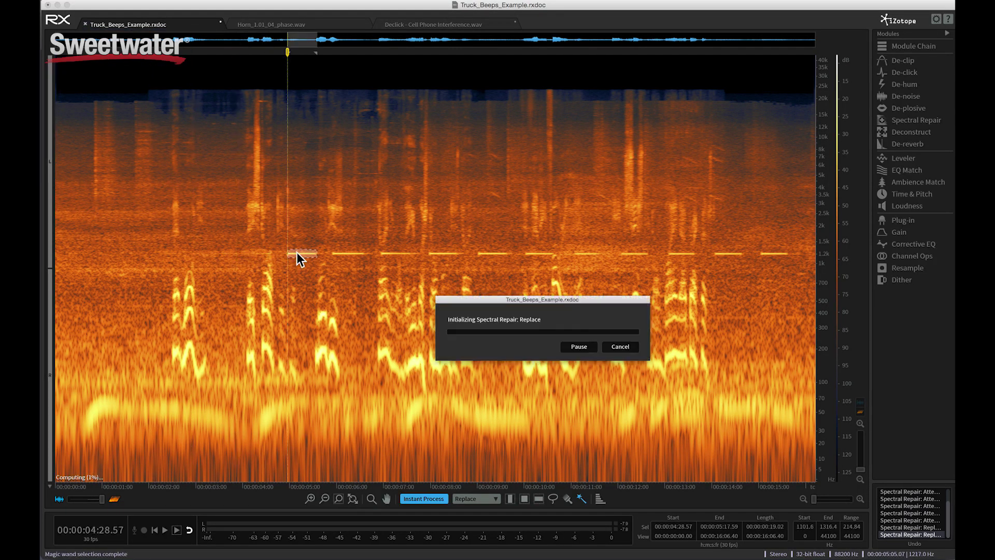
{"action": "left_click", "coordinate": [344, 254]}
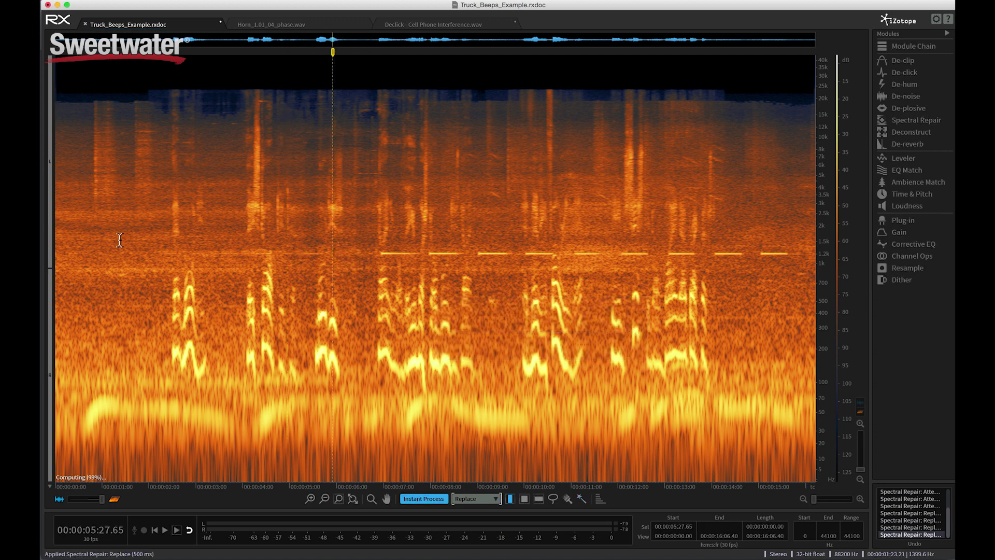
{"action": "key", "text": "space"}
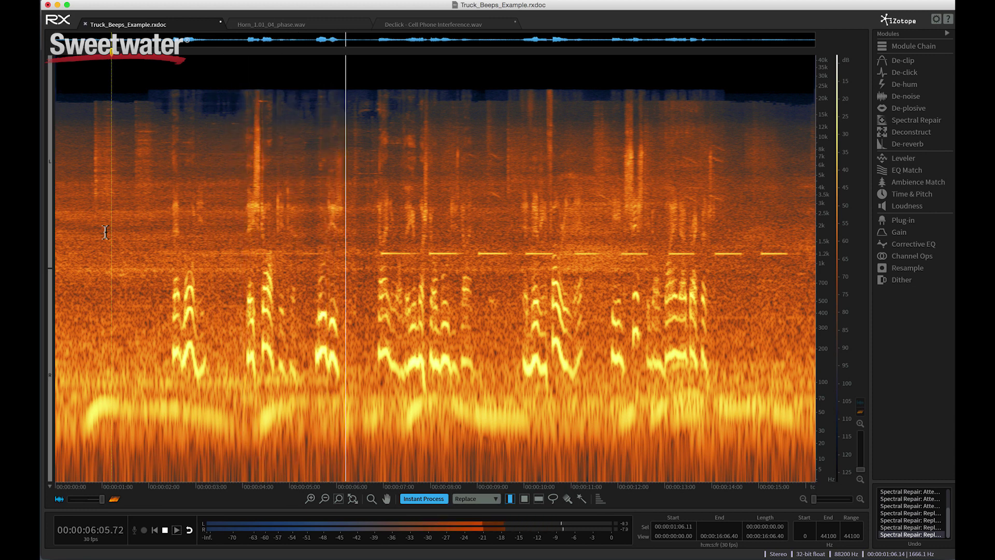
{"action": "key", "text": "space"}
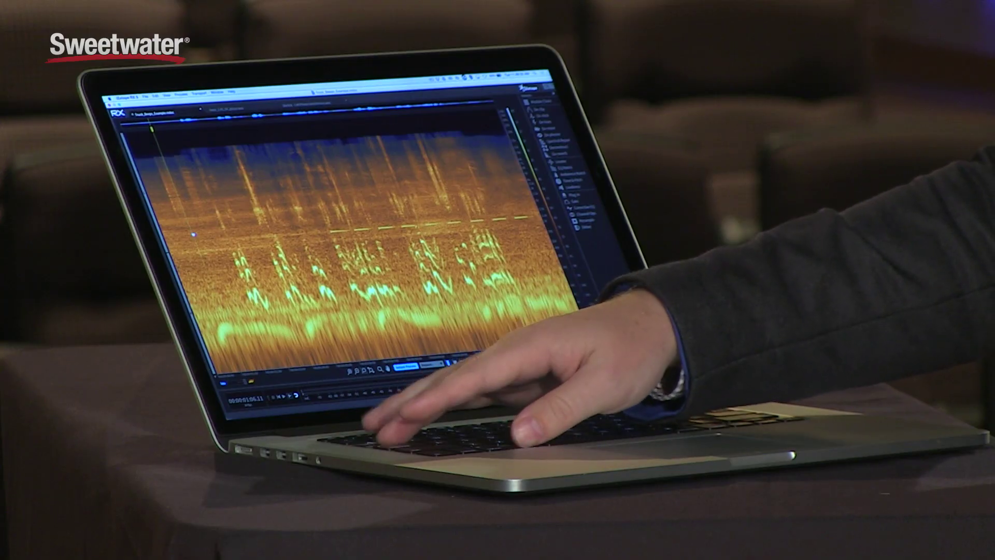
Switch to Pro Tools with Cmd+Tab
{"action": "key", "text": "super+Tab"}
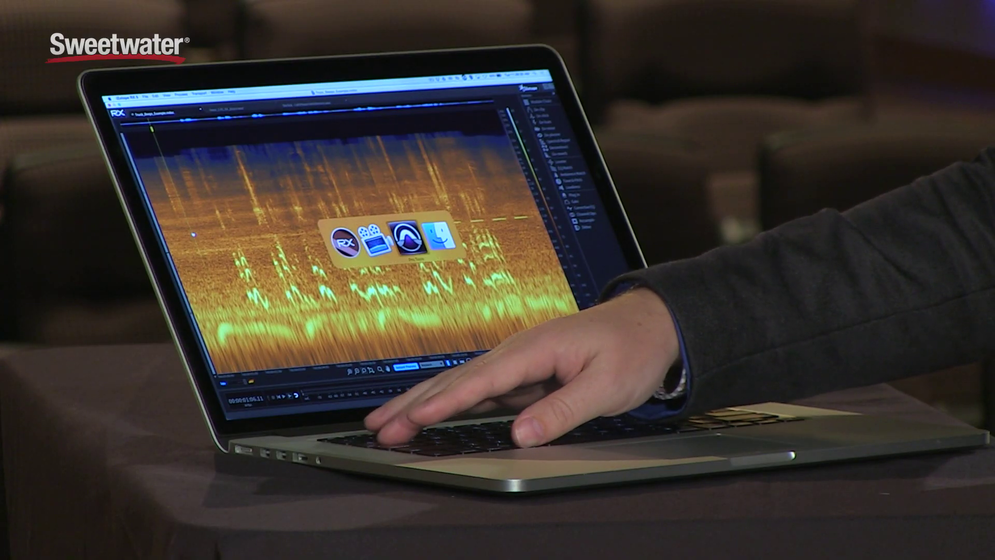
{"action": "key", "text": "super+Tab"}
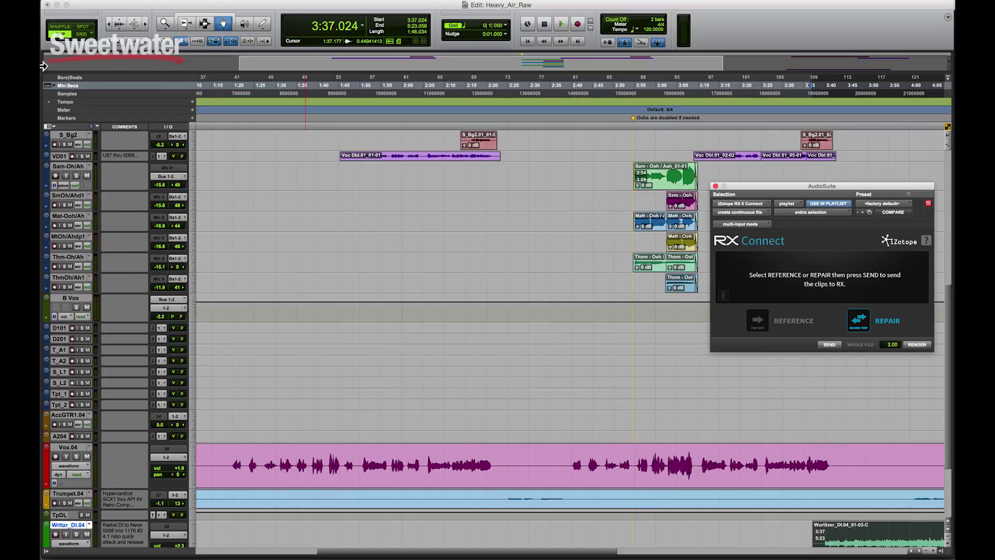
Select the opening phrase of the Vox.04 clip and send it to RX with REPAIR
{"action": "left_click", "coordinate": [217, 129]}
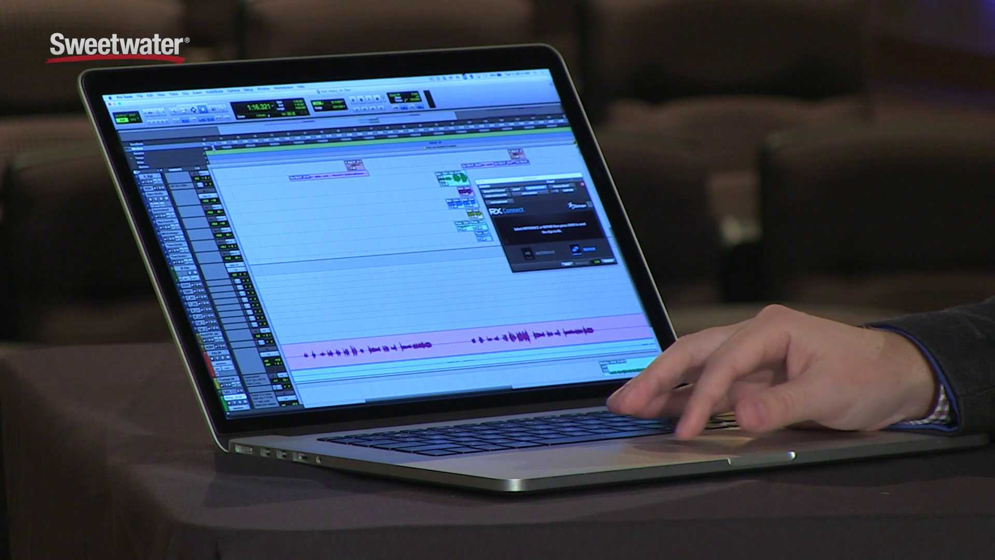
{"action": "left_click_drag", "start_coordinate": [296, 355], "coordinate": [405, 355]}
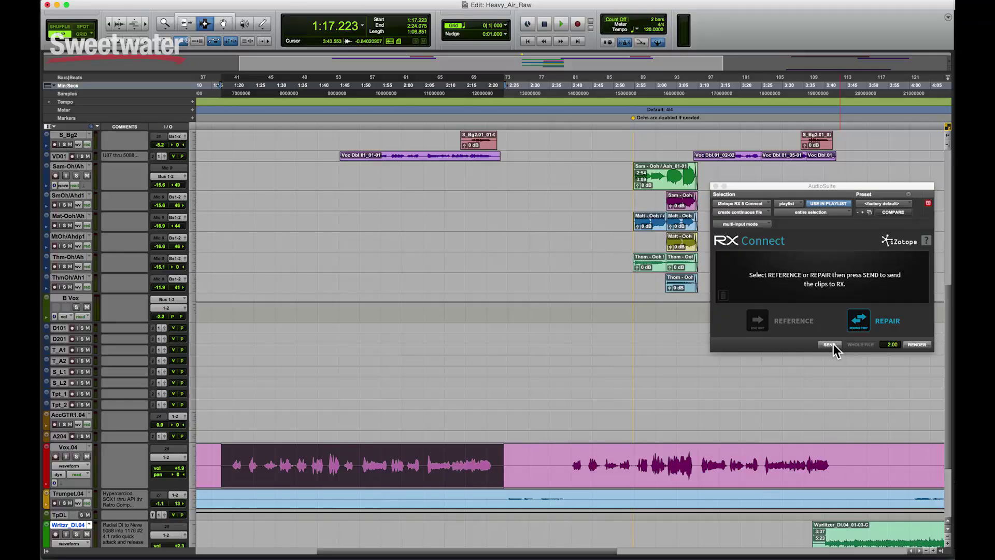
{"action": "left_click", "coordinate": [830, 344]}
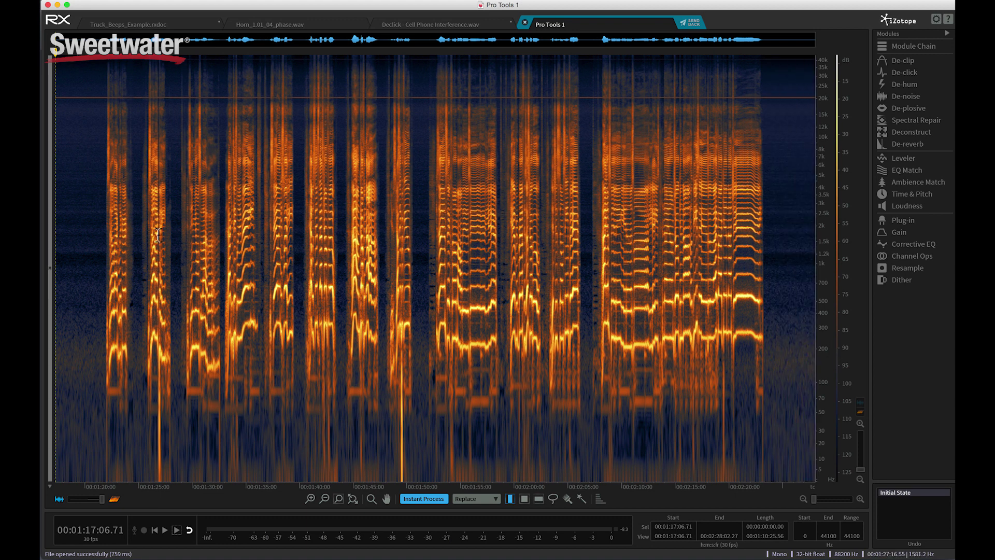
{"action": "scroll", "coordinate": [150, 236], "scroll_direction": "up", "scroll_amount": 5}
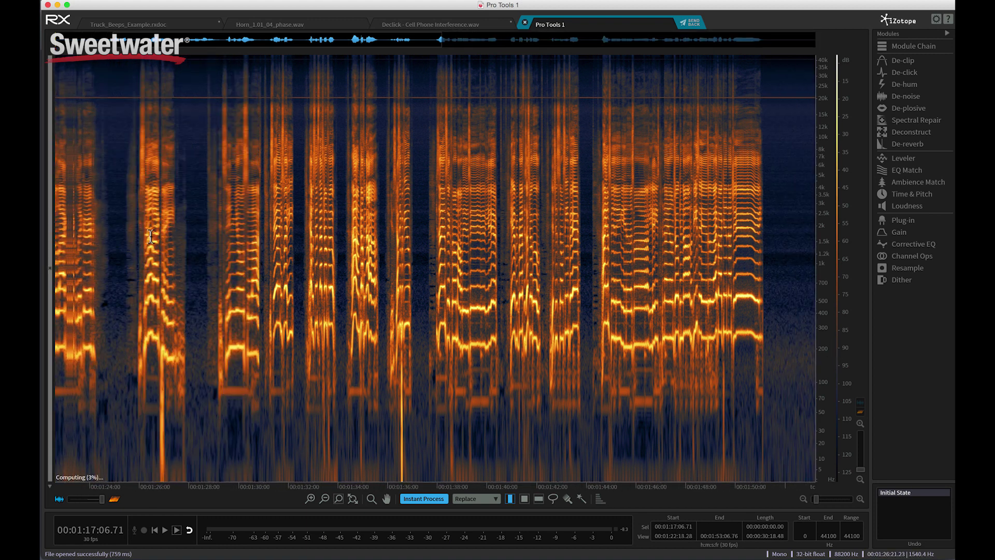
{"action": "left_click", "coordinate": [105, 235]}
{"action": "key", "text": "space"}
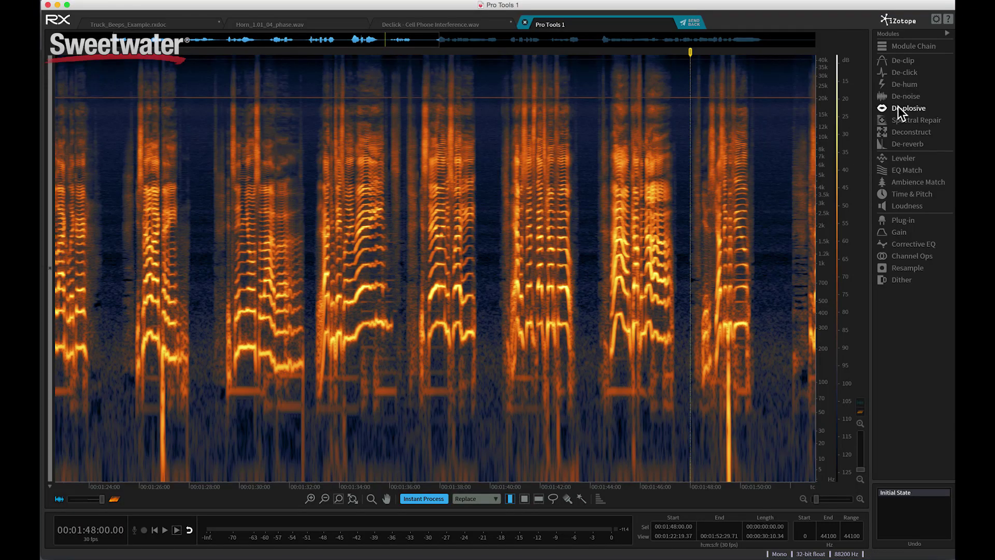
Apply De-plosive processing to the Pro Tools vocal clip
{"action": "left_click", "coordinate": [900, 108]}
{"action": "left_click_drag", "start_coordinate": [734, 157], "coordinate": [713, 191]}
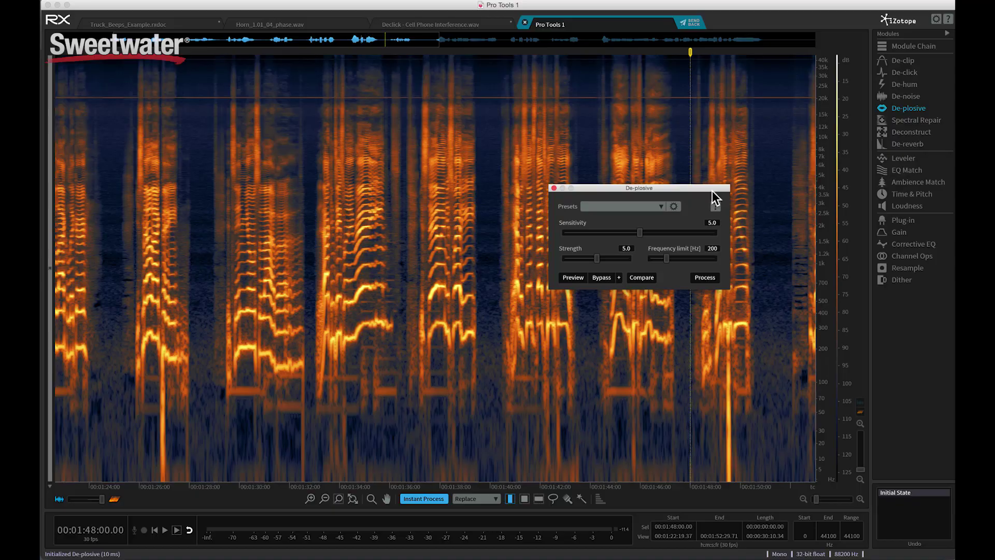
{"action": "left_click", "coordinate": [705, 277]}
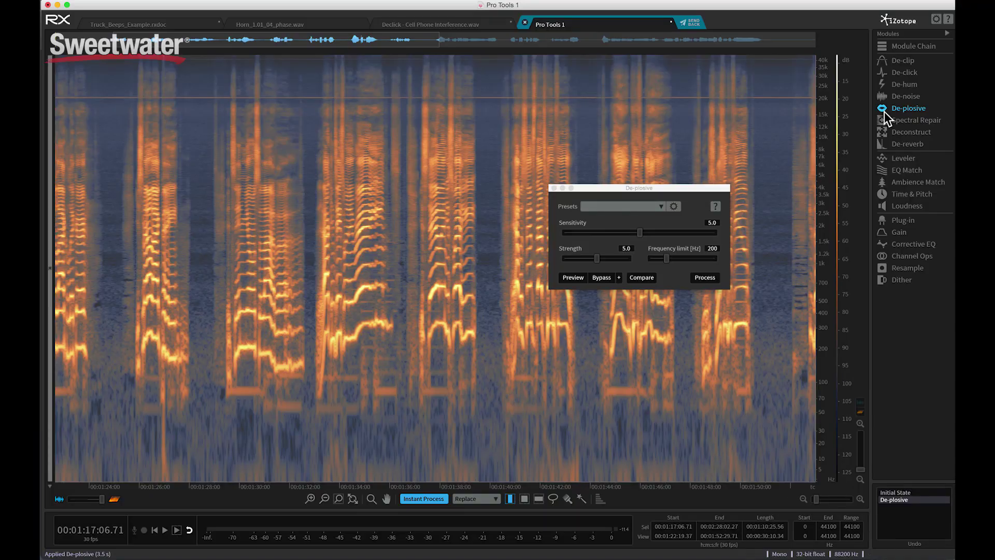
Compare the original and de-plosived vocal in the Undo history around 1:47–1:48
{"action": "left_click", "coordinate": [897, 110]}
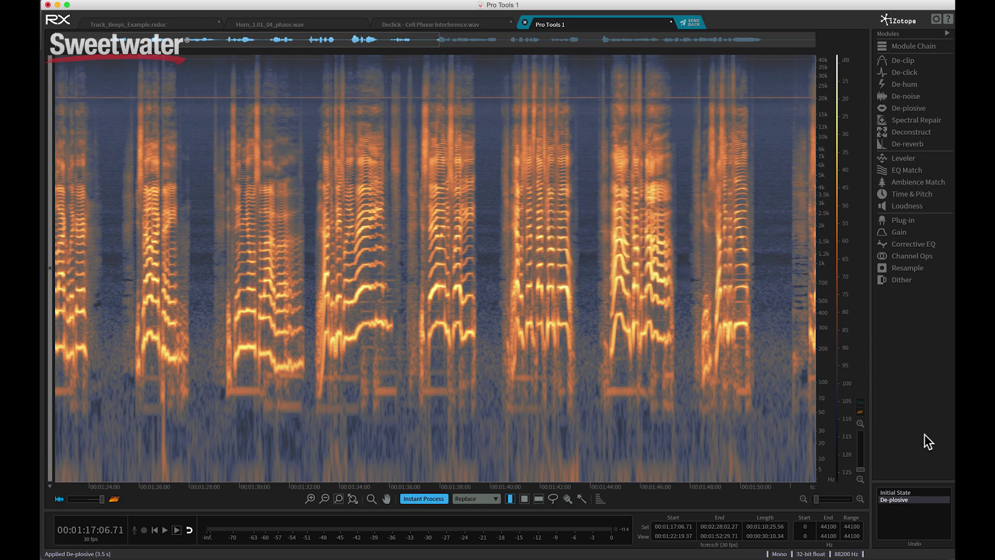
{"action": "left_click", "coordinate": [686, 330]}
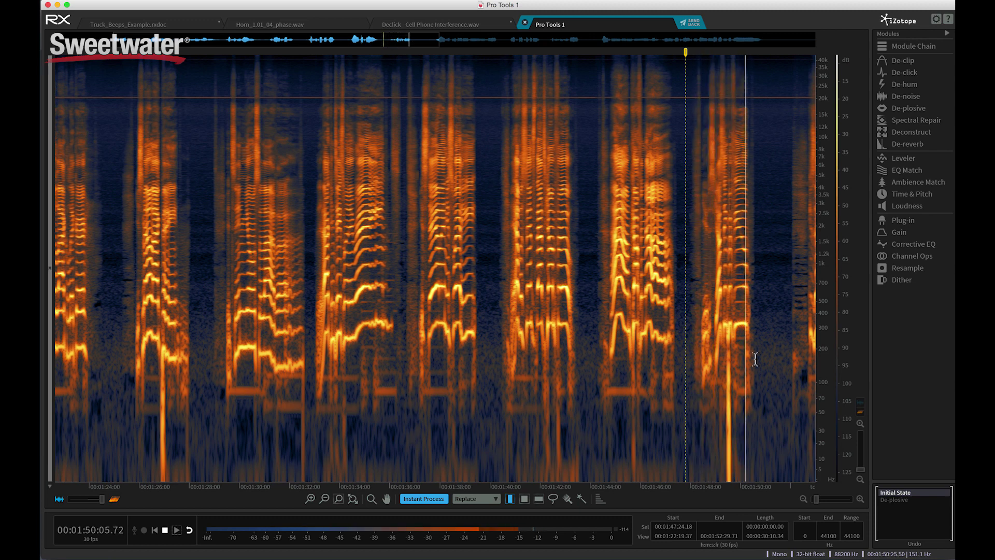
{"action": "left_click", "coordinate": [889, 497]}
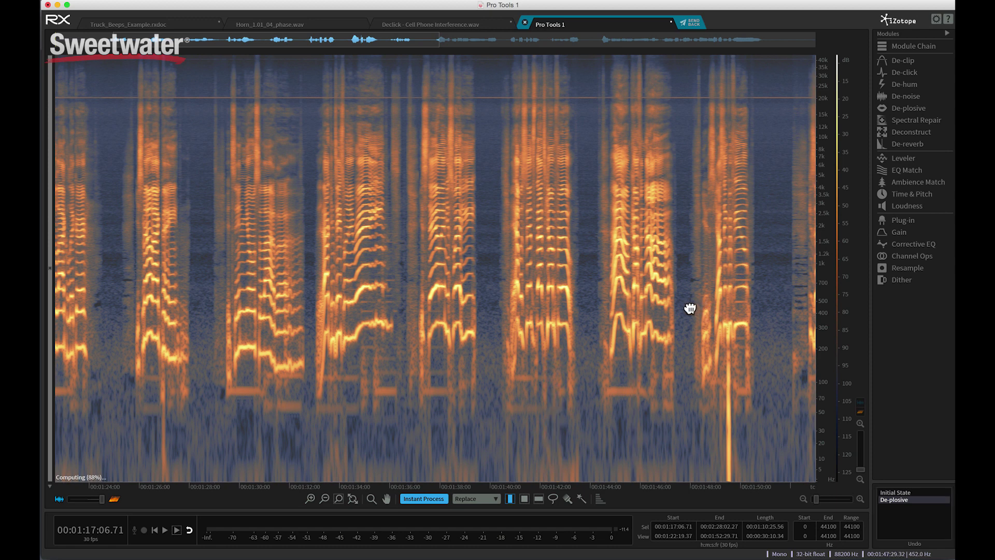
{"action": "left_click", "coordinate": [690, 308]}
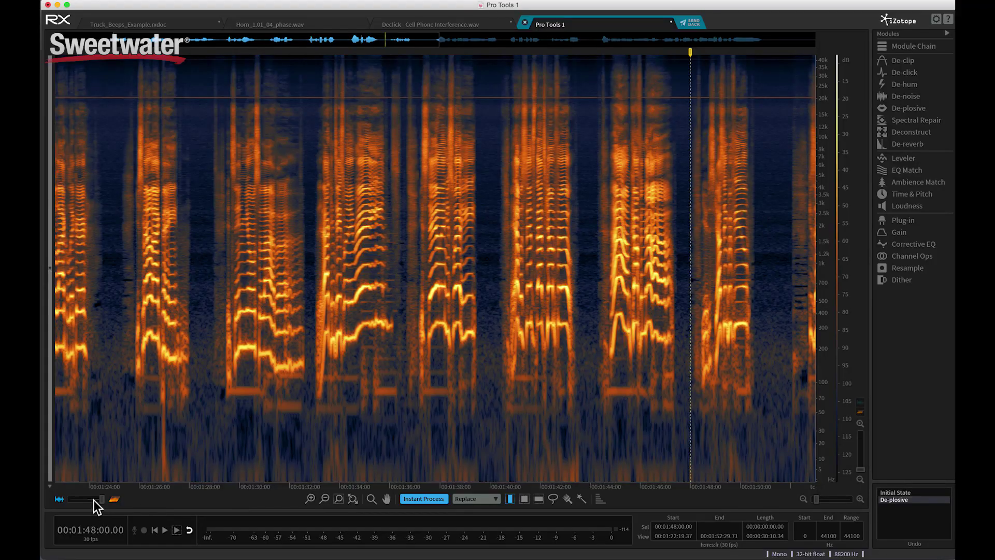
Blend the waveform over the vocal's spectrogram and zoom out
{"action": "left_click_drag", "start_coordinate": [93, 500], "coordinate": [86, 499]}
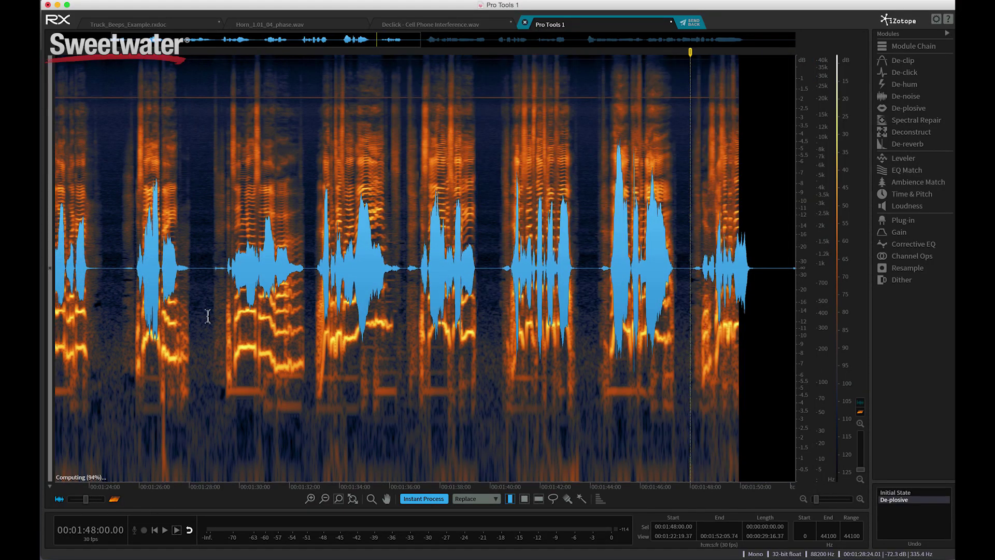
{"action": "scroll", "coordinate": [206, 317], "scroll_direction": "down", "scroll_amount": 3}
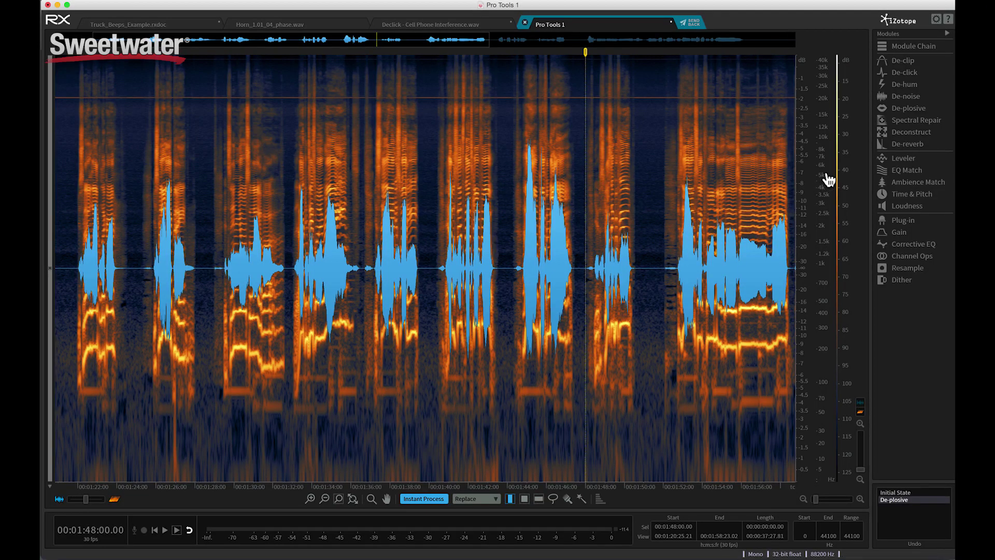
Apply the Leveler to the vocal as clip gain, targeting -24.0 for dialogue
{"action": "left_click", "coordinate": [900, 159]}
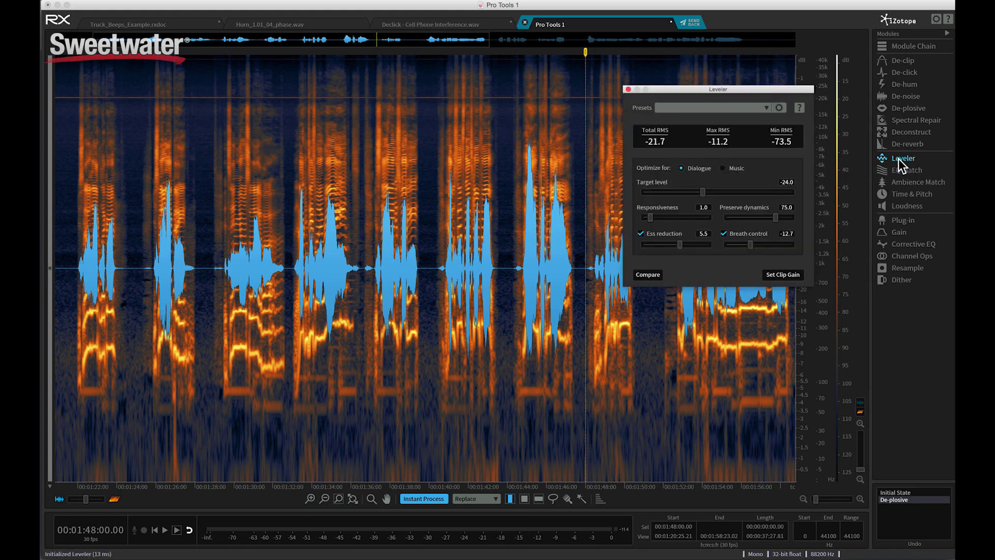
{"action": "left_click_drag", "start_coordinate": [794, 90], "coordinate": [720, 168]}
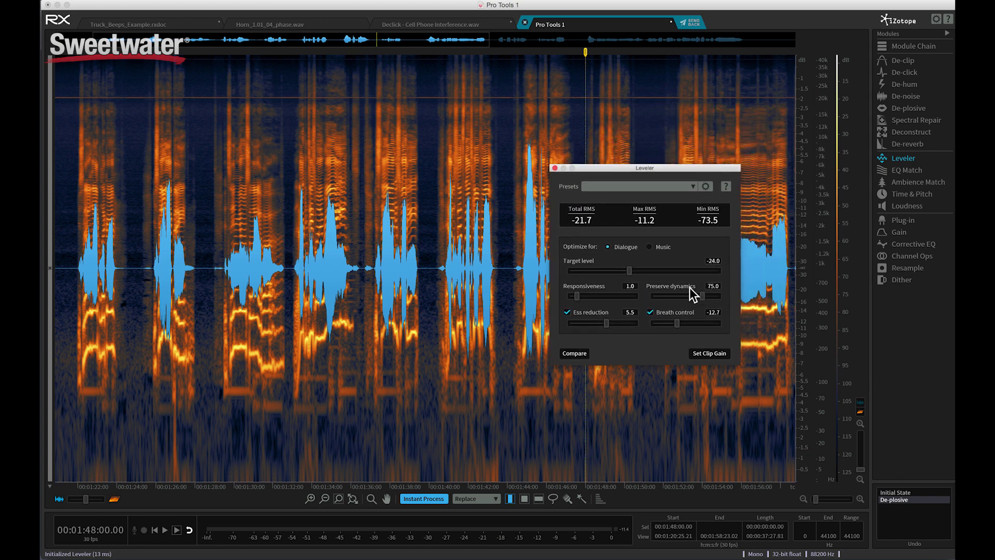
{"action": "left_click", "coordinate": [720, 353]}
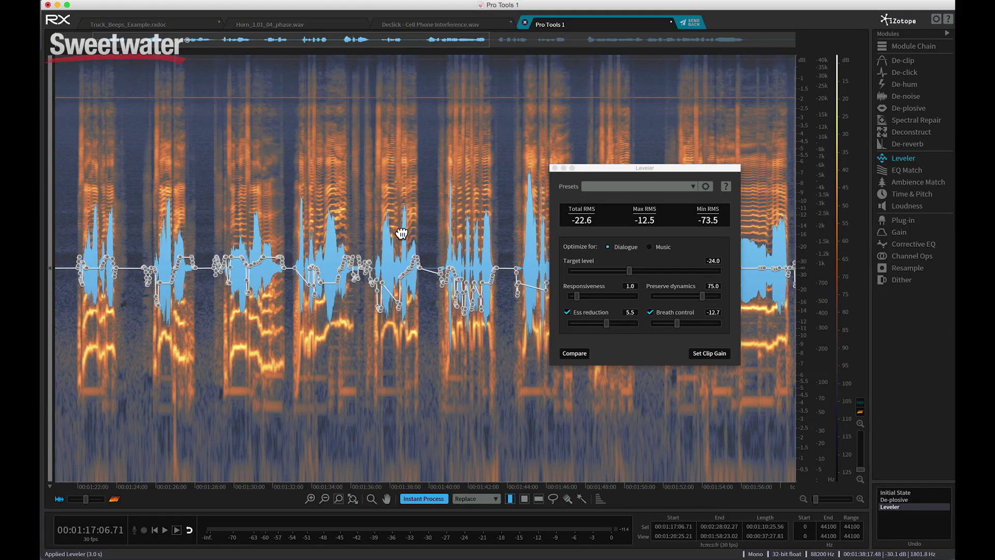
Zoom in on the Leveler gain curve between 1:28 and 1:36
{"action": "left_click", "coordinate": [401, 233]}
{"action": "scroll", "coordinate": [402, 233], "scroll_direction": "up", "scroll_amount": 3}
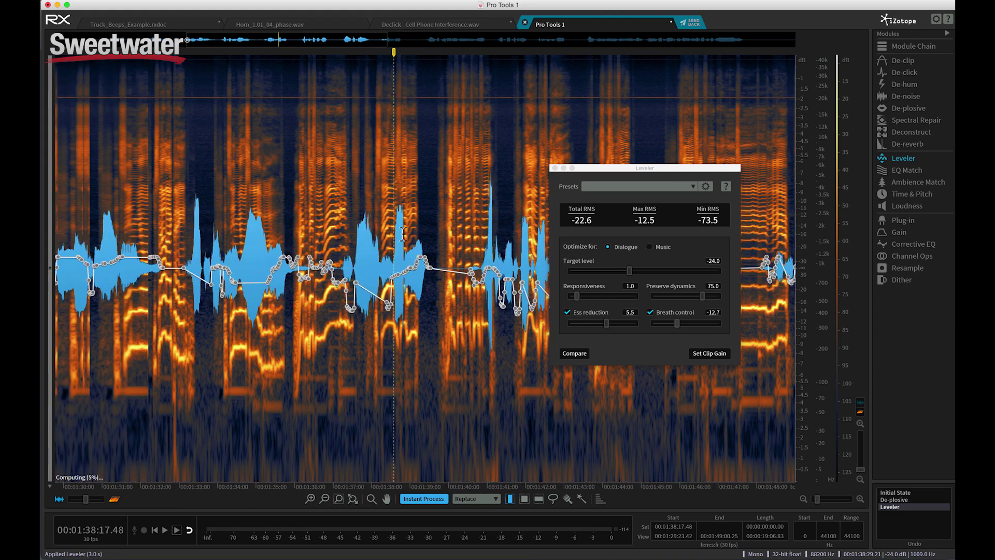
{"action": "scroll", "coordinate": [181, 240], "scroll_direction": "up", "scroll_amount": 2}
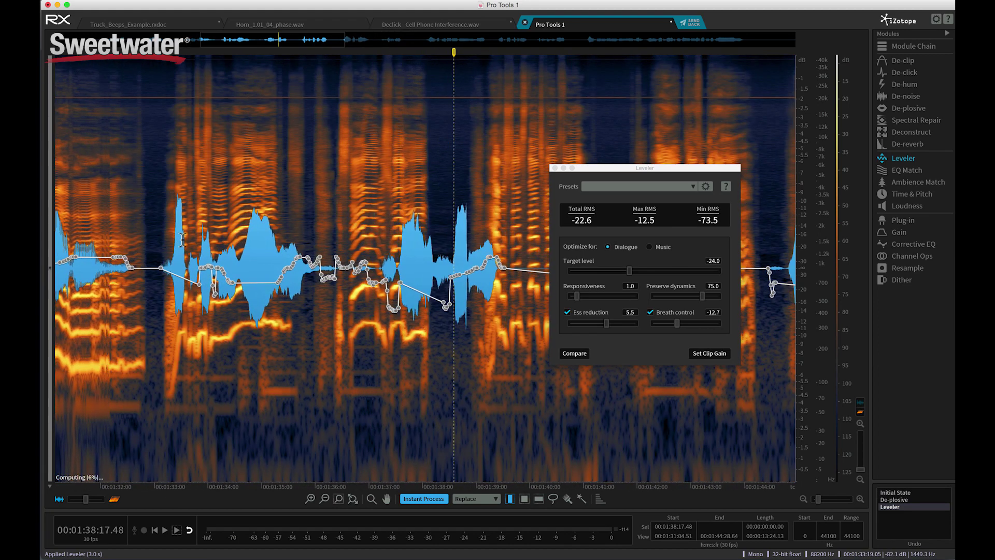
{"action": "scroll", "coordinate": [181, 240], "scroll_direction": "up", "scroll_amount": 2}
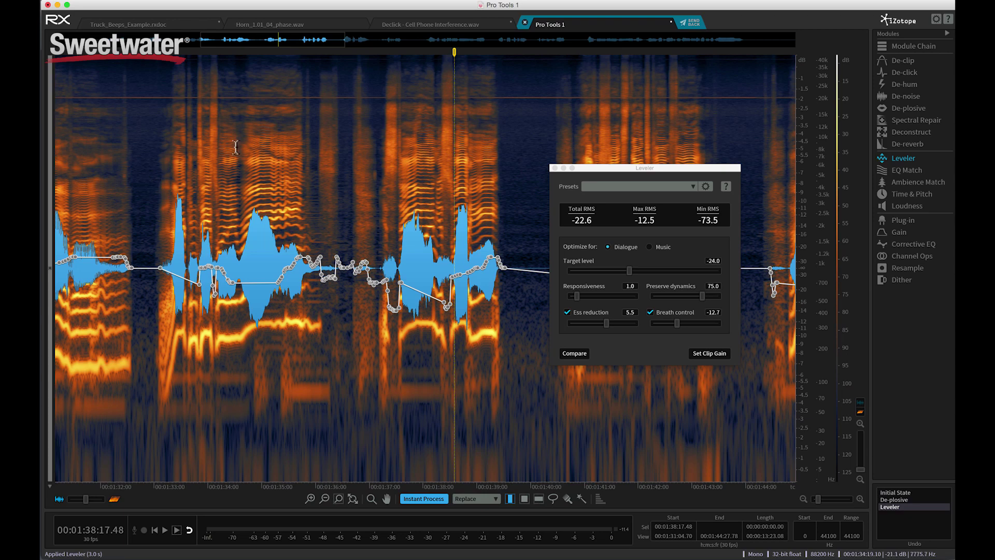
{"action": "scroll", "coordinate": [238, 97], "scroll_direction": "down", "scroll_amount": 5}
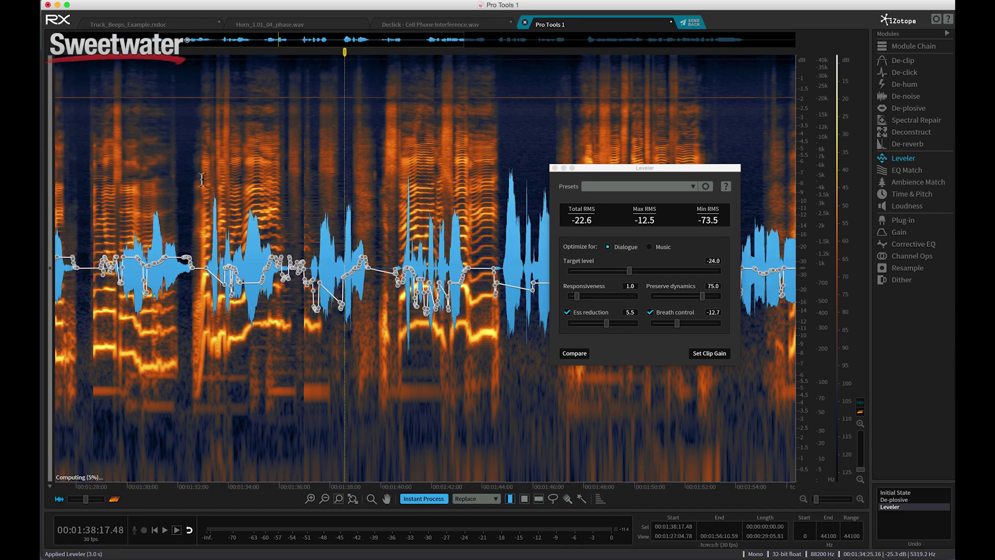
{"action": "left_click", "coordinate": [90, 234]}
{"action": "scroll", "coordinate": [125, 239], "scroll_direction": "up", "scroll_amount": 3}
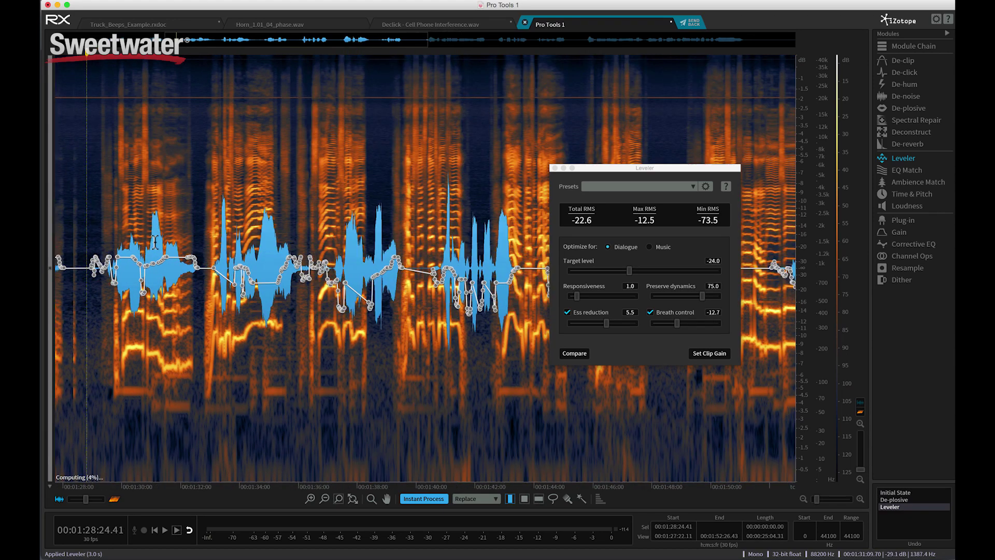
{"action": "scroll", "coordinate": [154, 242], "scroll_direction": "up", "scroll_amount": 4}
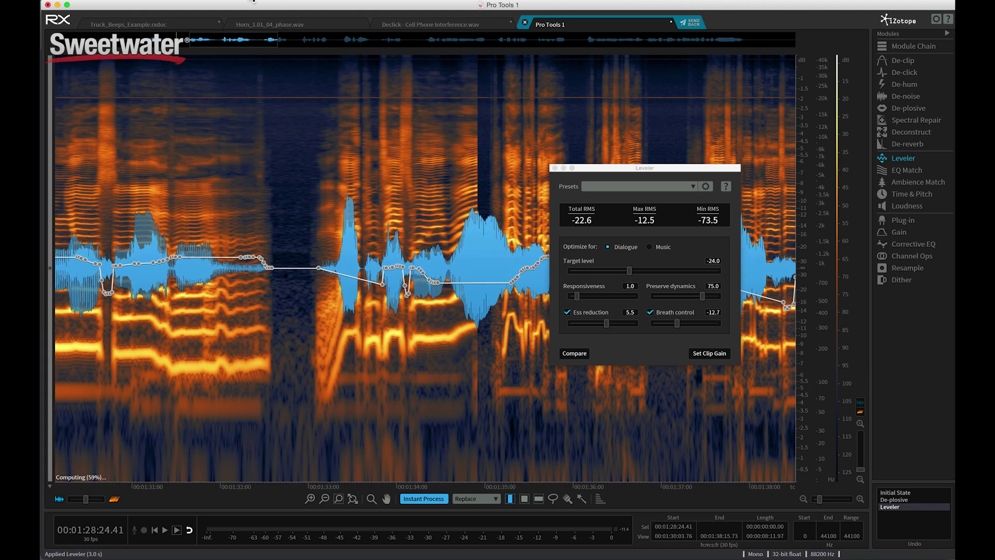
{"action": "left_click_drag", "start_coordinate": [242, 43], "coordinate": [222, 42]}
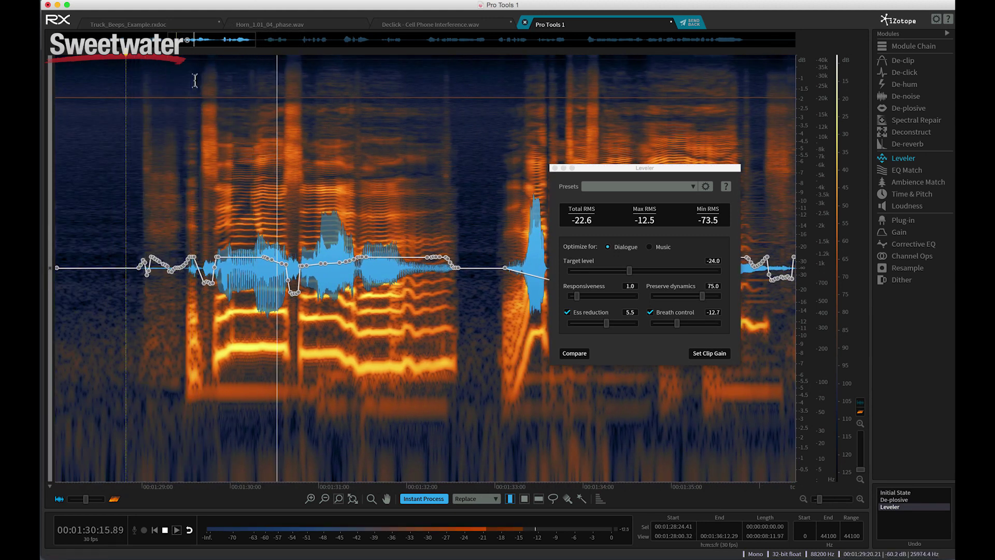
Move the Leveler aside, stop playback and select the brief sound near 1:29:16
{"action": "left_click_drag", "start_coordinate": [583, 170], "coordinate": [813, 85]}
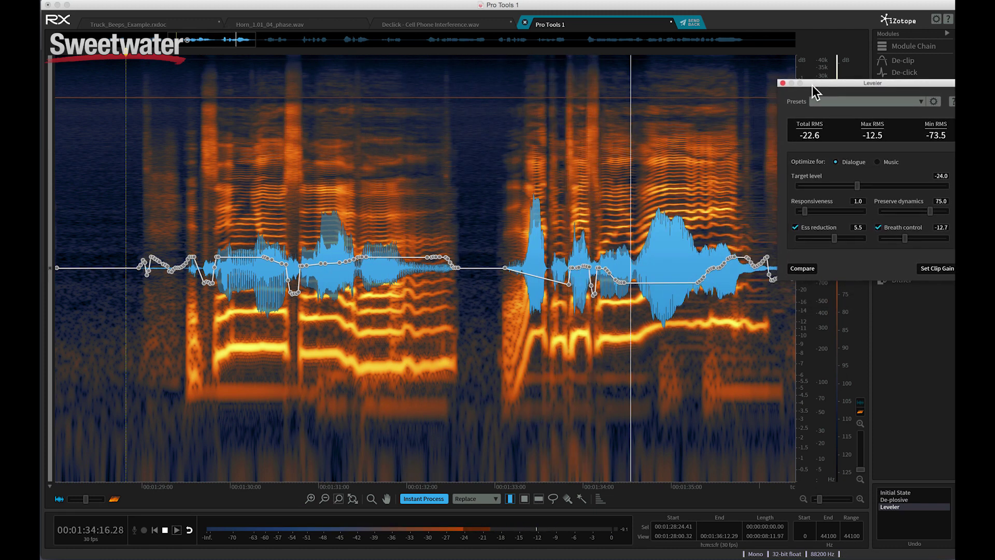
{"action": "key", "text": "space"}
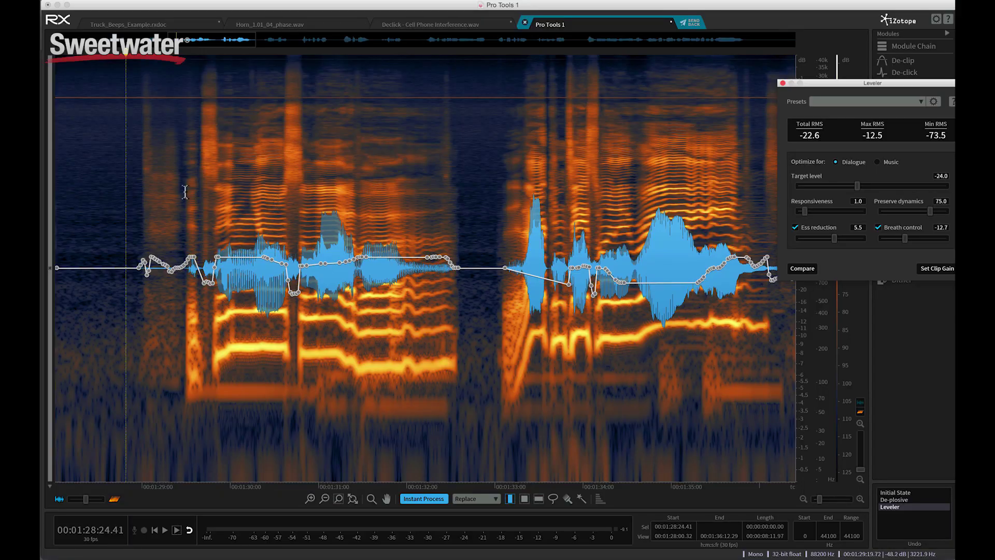
{"action": "left_click_drag", "start_coordinate": [185, 192], "coordinate": [222, 196]}
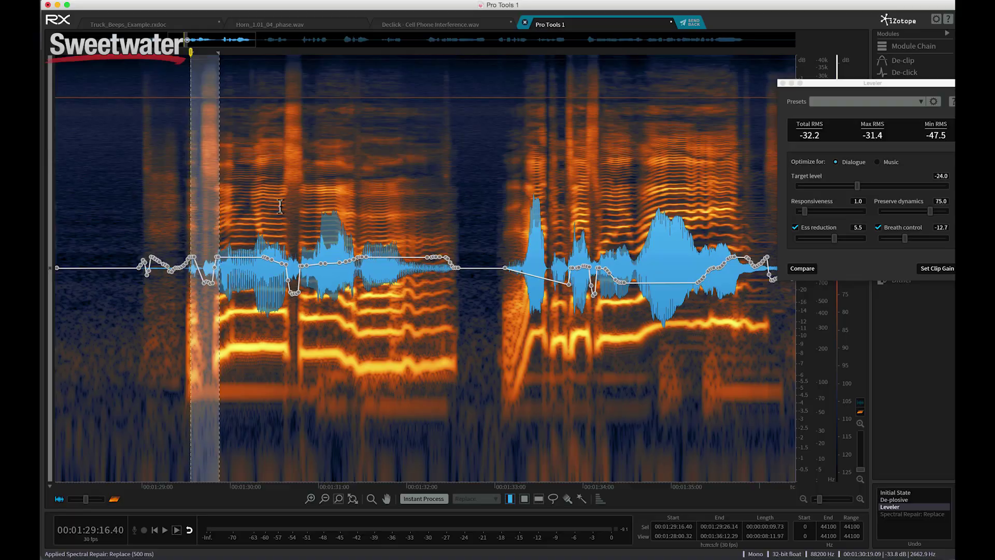
{"action": "right_click", "coordinate": [302, 205]}
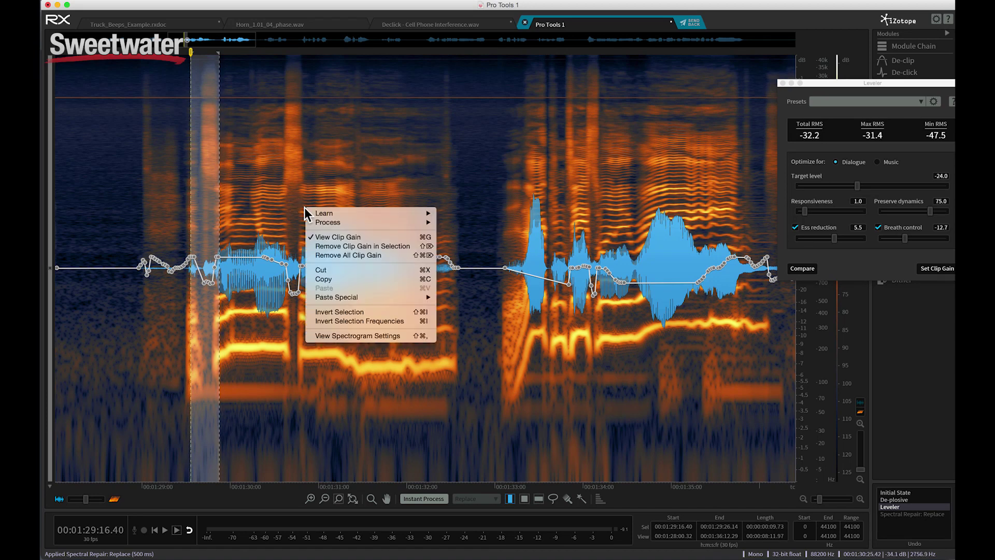
{"action": "left_click", "coordinate": [300, 207]}
{"action": "left_click", "coordinate": [301, 207]}
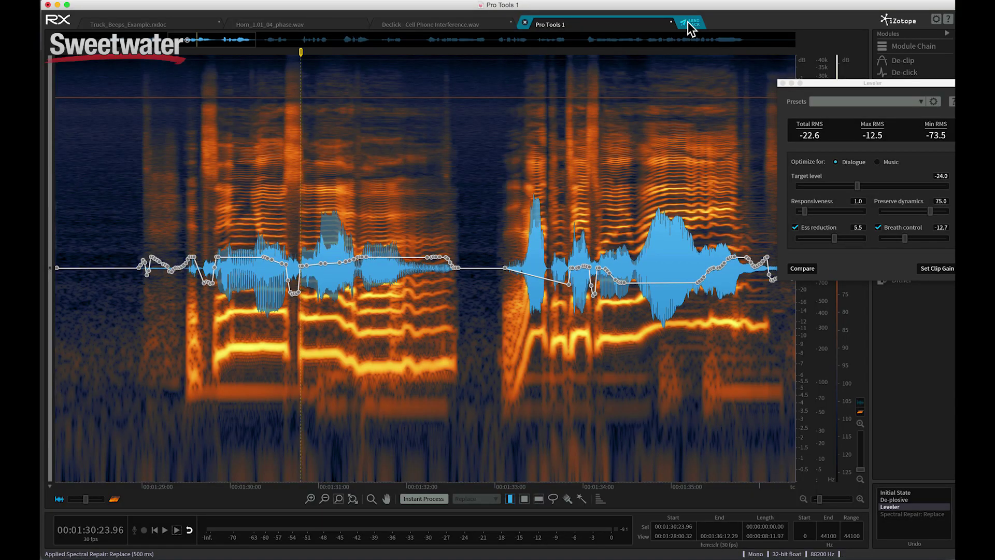
Render the RX-cleaned vocal into the Vox.04 clips, then select and deselect Wurlitzer_DI.04
{"action": "left_click", "coordinate": [689, 23]}
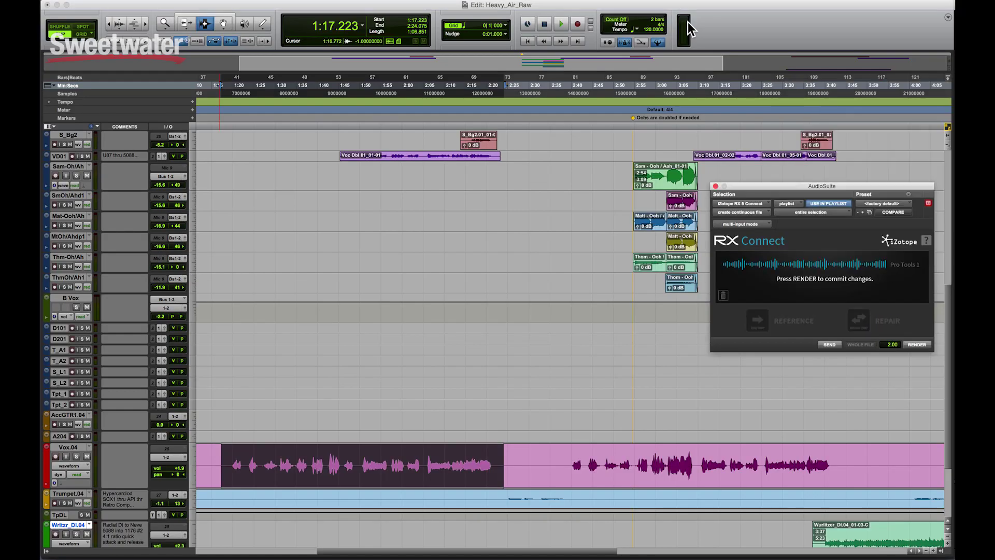
{"action": "left_click", "coordinate": [911, 344]}
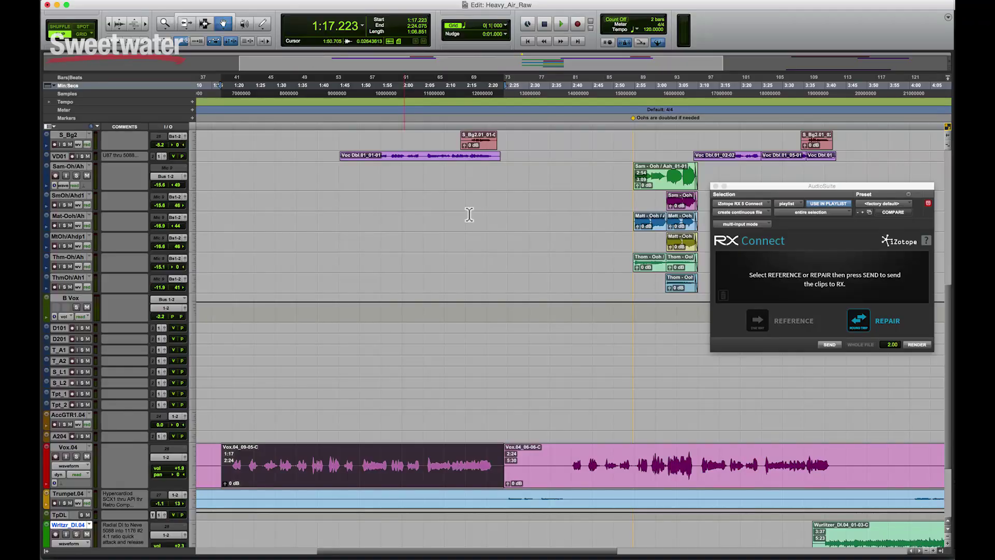
{"action": "left_click", "coordinate": [858, 528]}
{"action": "scroll", "coordinate": [858, 529], "scroll_direction": "down", "scroll_amount": 3}
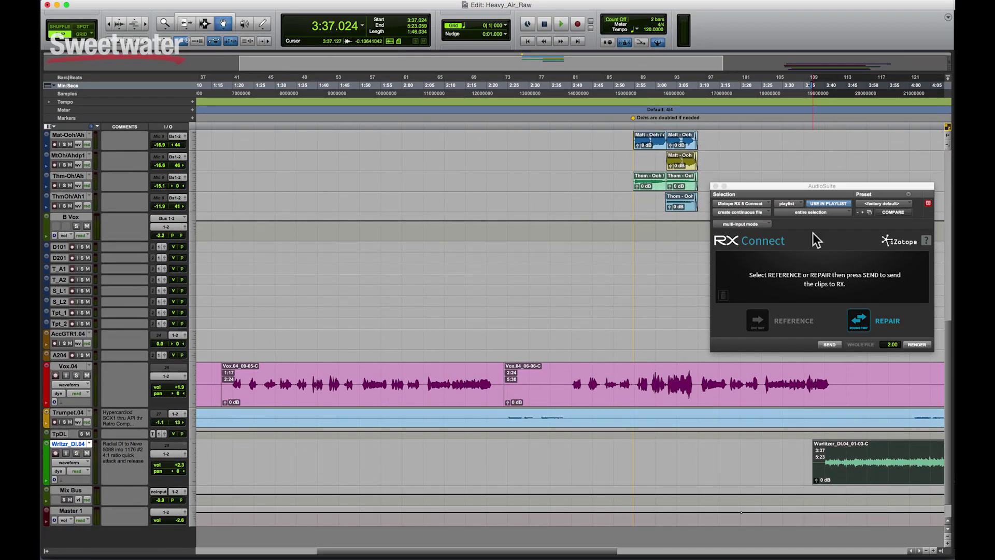
{"action": "left_click", "coordinate": [742, 124]}
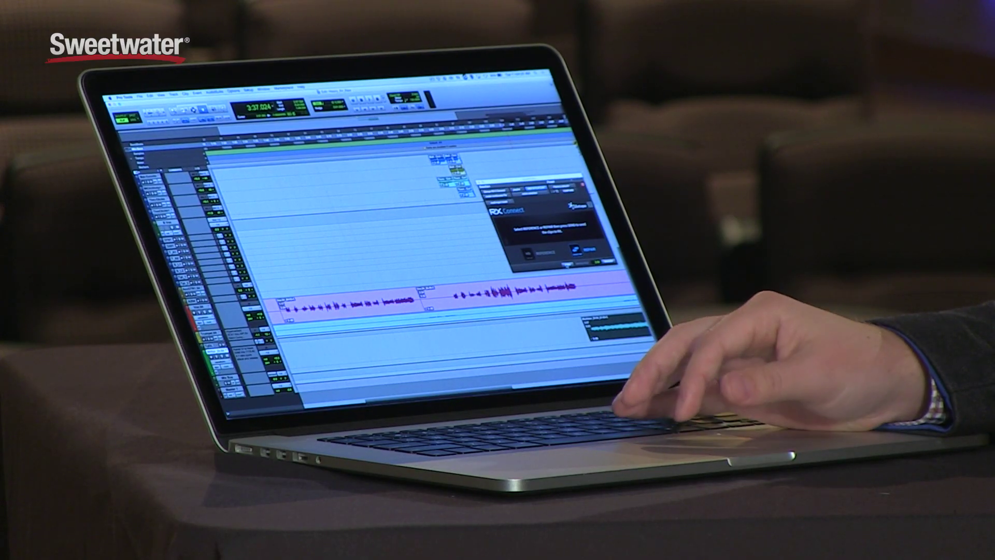
Bring the 3:37–5:27 clip into RX, play it from 3:40, then close the Leveler
{"action": "left_click", "coordinate": [566, 264]}
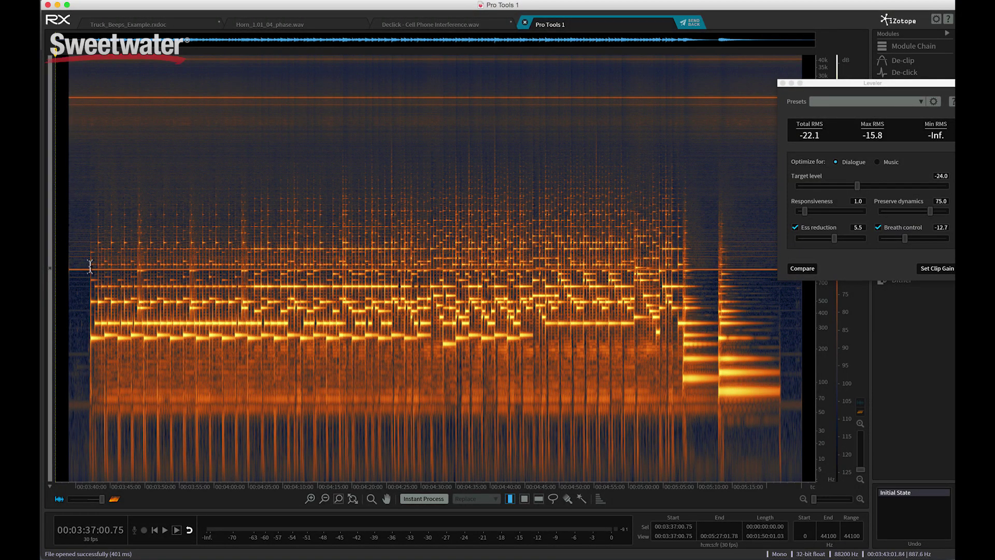
{"action": "left_click", "coordinate": [76, 249]}
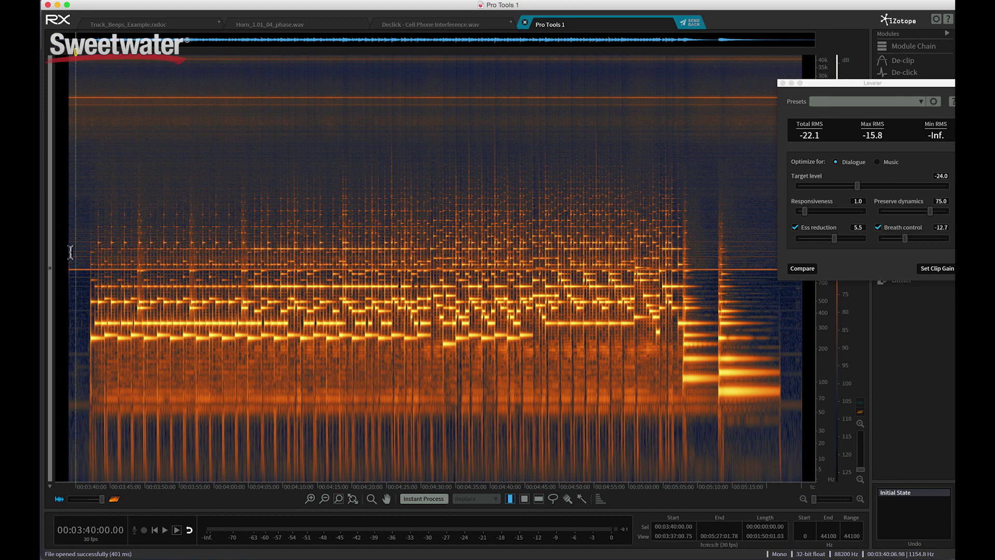
{"action": "key", "text": "space"}
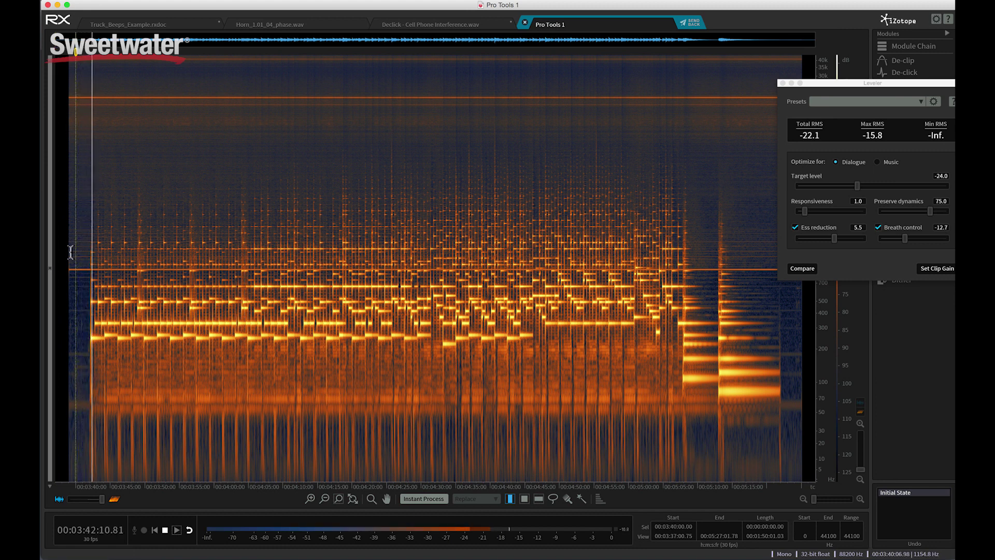
{"action": "key", "text": "space"}
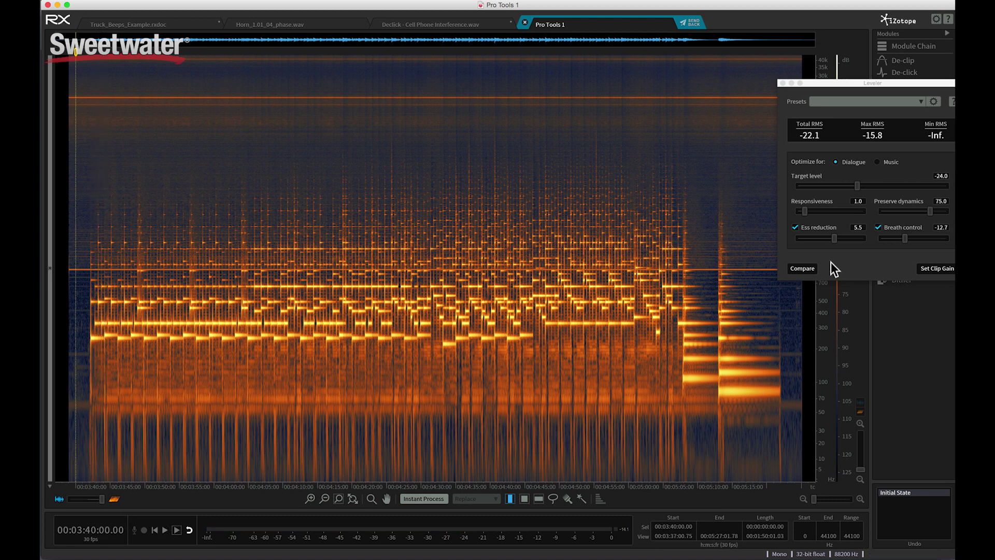
{"action": "left_click", "coordinate": [782, 83]}
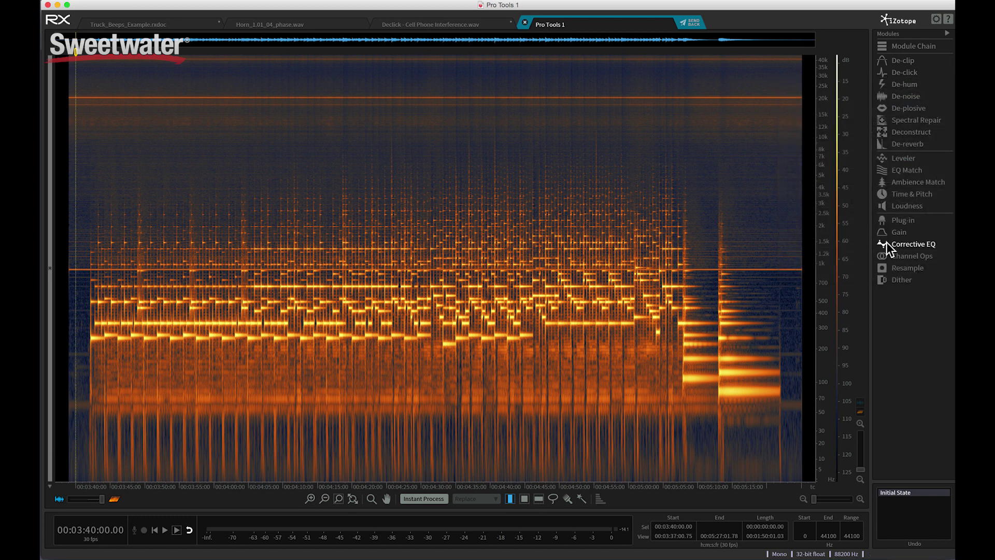
Apply Corrective EQ notches: 900 Hz at −26 dB with Q 333, plus one near 20 kHz
{"action": "left_click", "coordinate": [887, 245]}
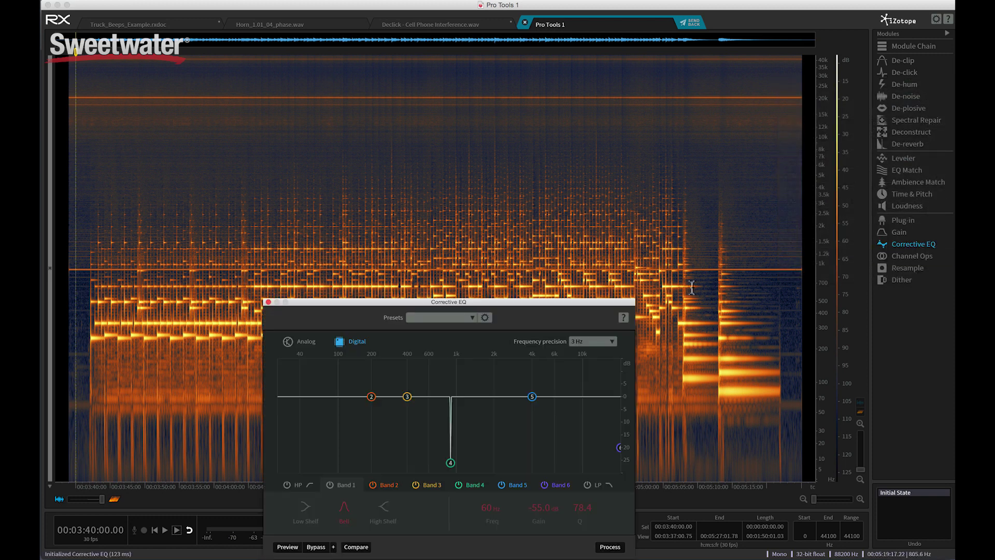
{"action": "left_click_drag", "start_coordinate": [625, 300], "coordinate": [763, 154]}
{"action": "left_click_drag", "start_coordinate": [694, 212], "coordinate": [659, 217]}
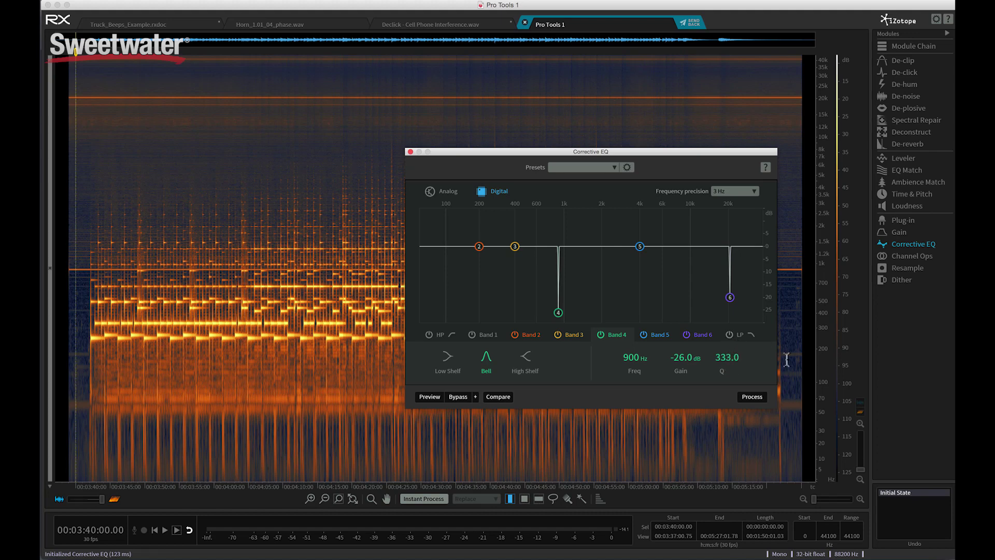
{"action": "left_click", "coordinate": [760, 395]}
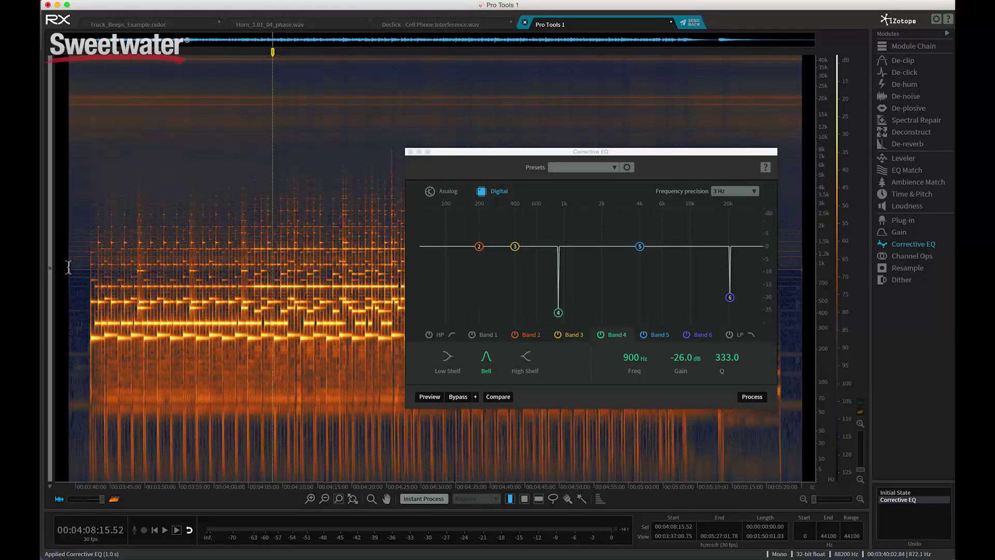
Undo the EQ and replay from 3:40 to hear the unprocessed original
{"action": "key", "text": "space"}
{"action": "key", "text": "super+z"}
{"action": "key", "text": "space"}
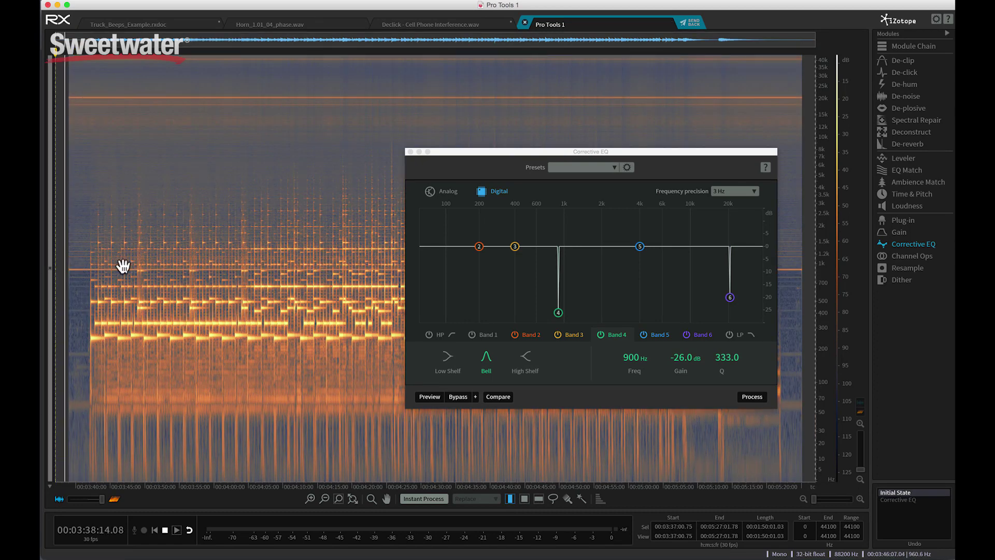
Reinstate the Corrective EQ version from the Undo history and close the Corrective EQ window
{"action": "left_click", "coordinate": [908, 501]}
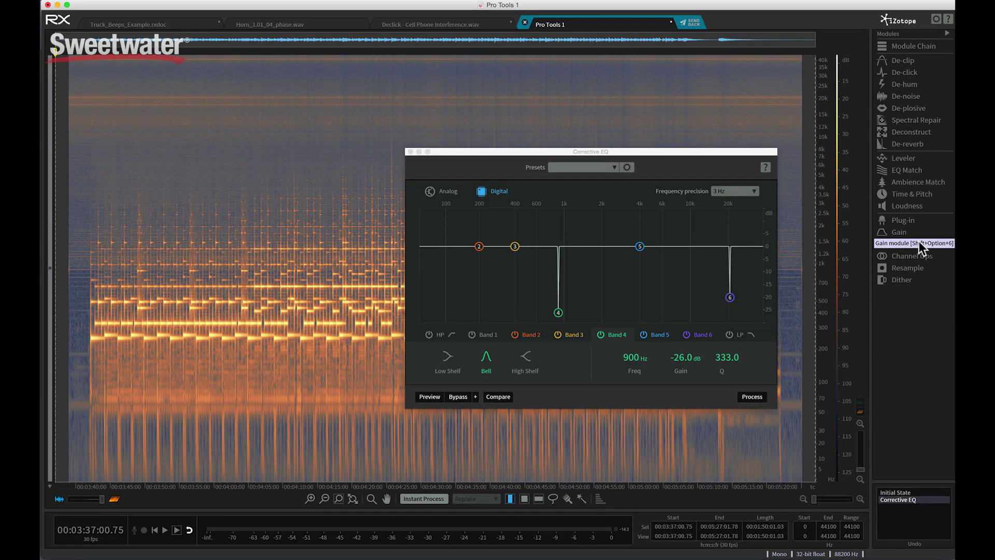
{"action": "key", "text": "Escape"}
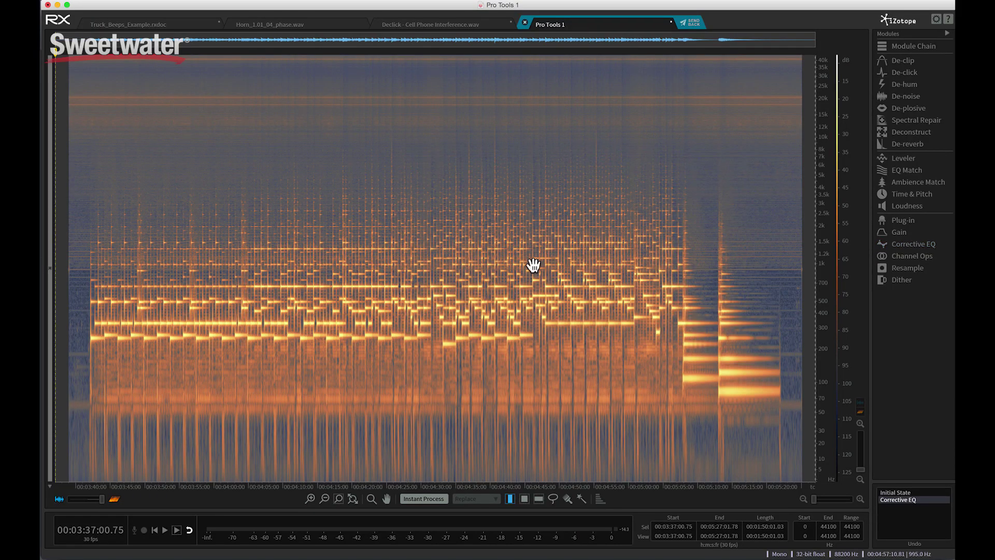
Teach Spectral De-noise a noise profile from the quiet 3:39–3:41 stretch, then close De-noise
{"action": "left_click", "coordinate": [190, 309]}
{"action": "scroll", "coordinate": [72, 305], "scroll_direction": "up", "scroll_amount": 3}
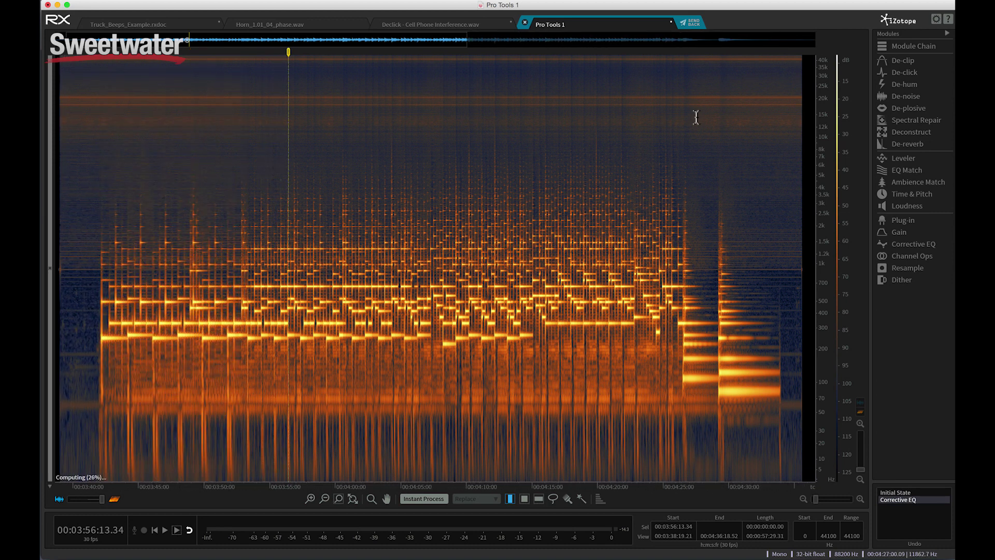
{"action": "left_click", "coordinate": [885, 95]}
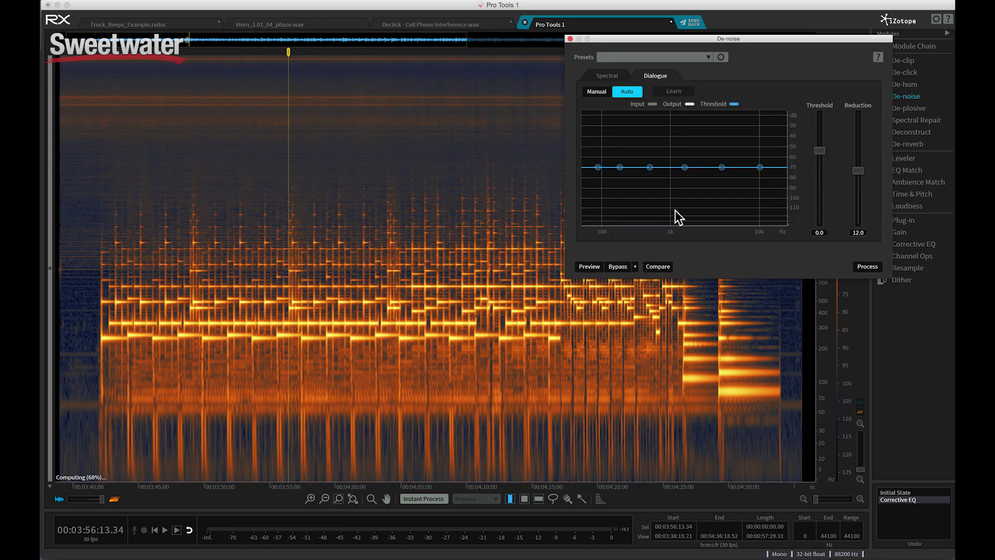
{"action": "left_click", "coordinate": [596, 75]}
{"action": "left_click_drag", "start_coordinate": [92, 252], "coordinate": [59, 252]}
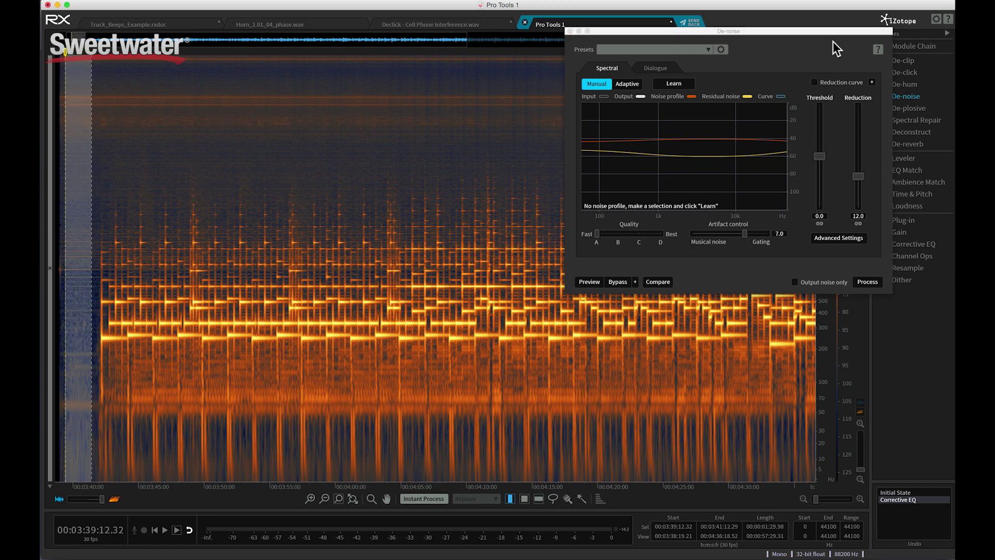
{"action": "left_click", "coordinate": [674, 84]}
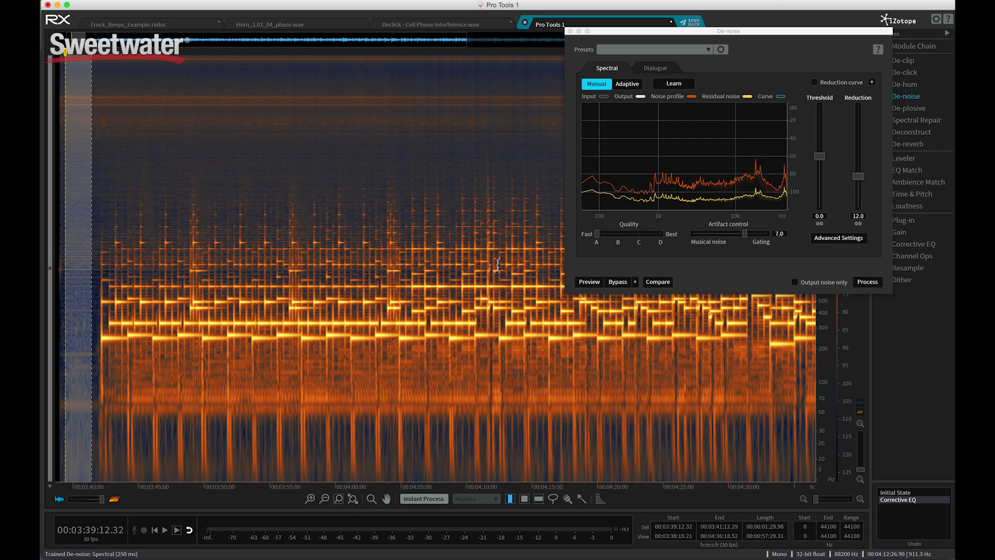
{"action": "left_click", "coordinate": [902, 95]}
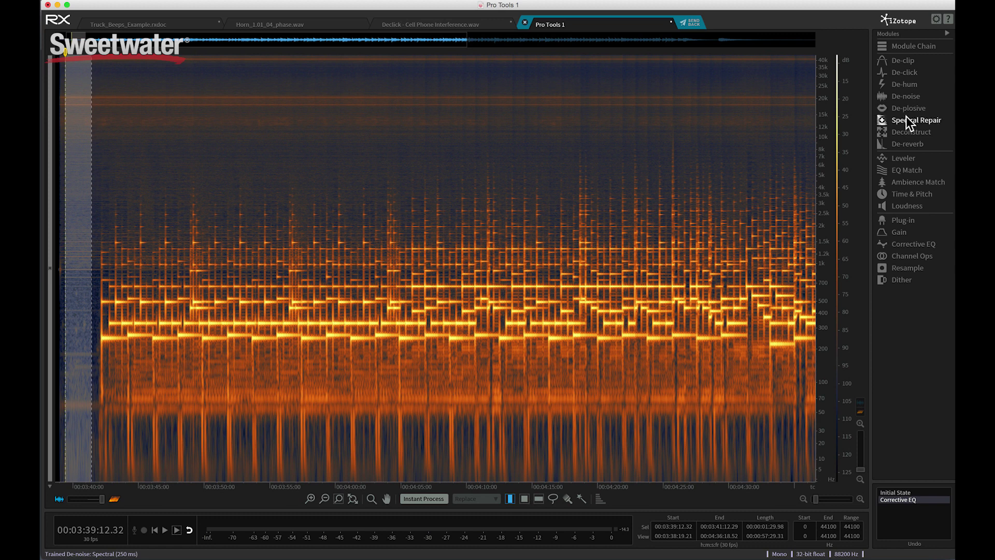
Deconstruct a time-frequency box over the opening high band, cutting its noise by 14 dB, then play it back
{"action": "left_click", "coordinate": [907, 132]}
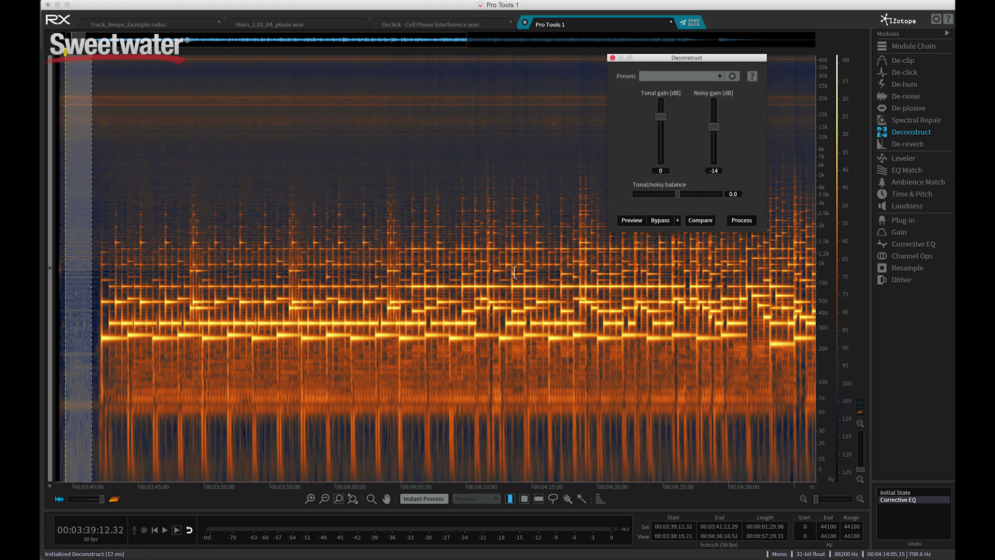
{"action": "left_click", "coordinate": [335, 334]}
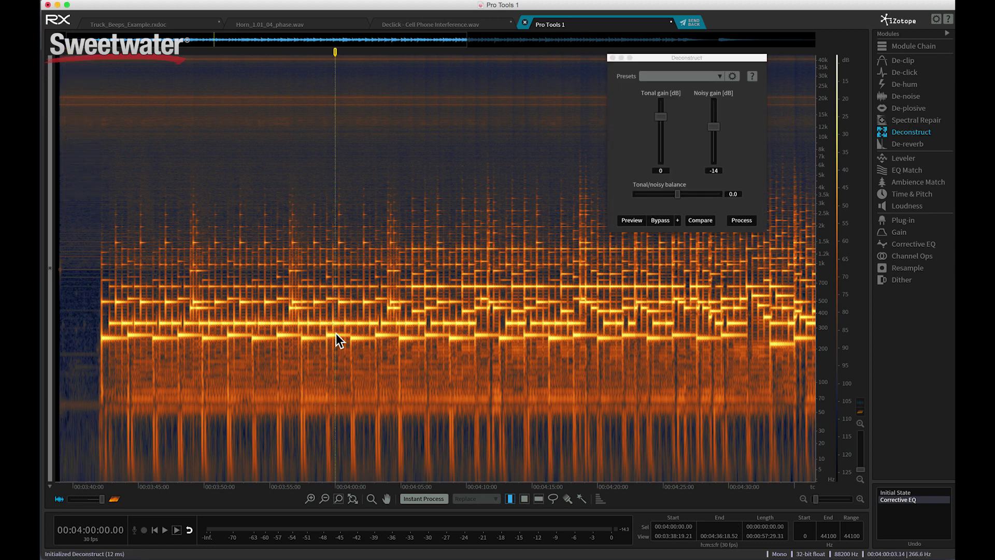
{"action": "key", "text": "r"}
{"action": "left_click_drag", "start_coordinate": [98, 269], "coordinate": [187, 68]}
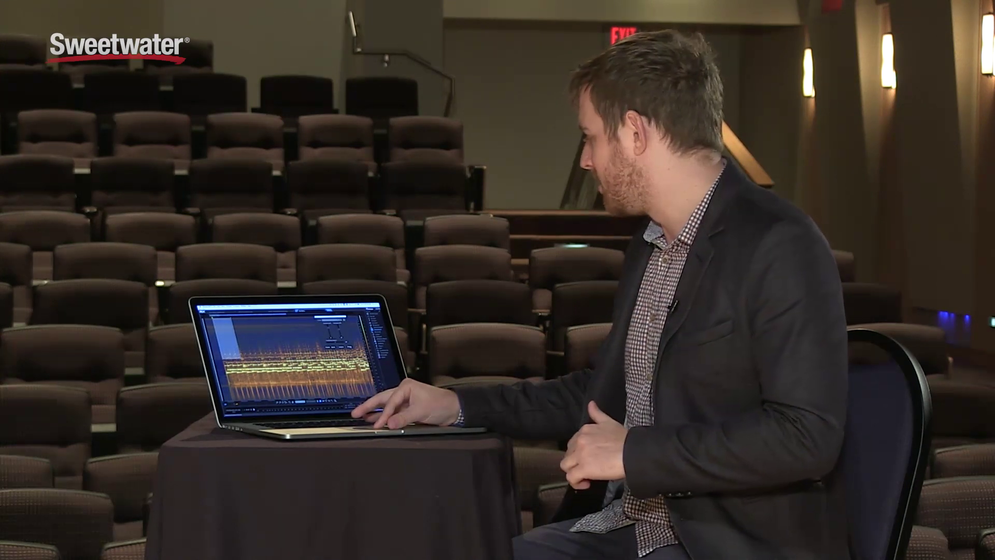
{"action": "left_click", "coordinate": [747, 219]}
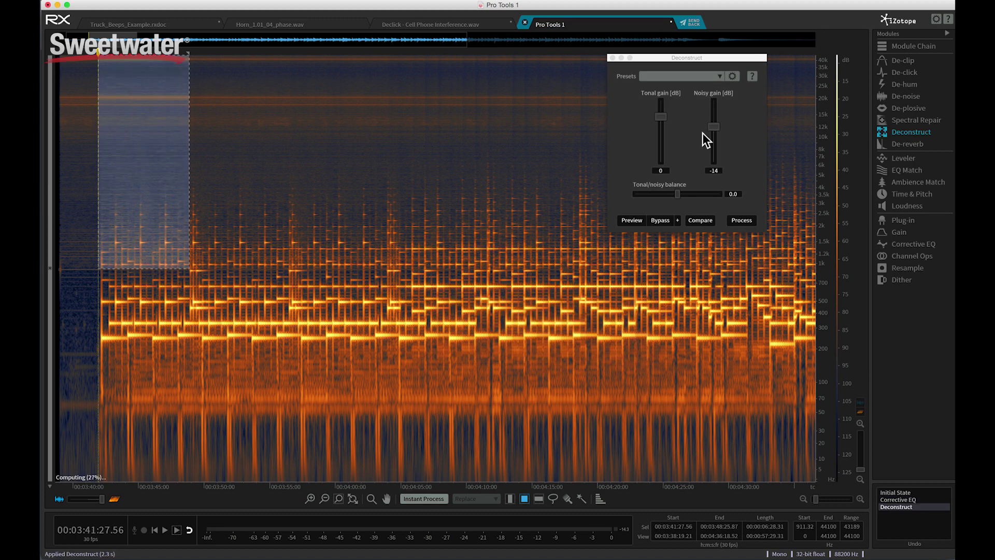
{"action": "left_click", "coordinate": [898, 132]}
{"action": "left_click", "coordinate": [359, 341]}
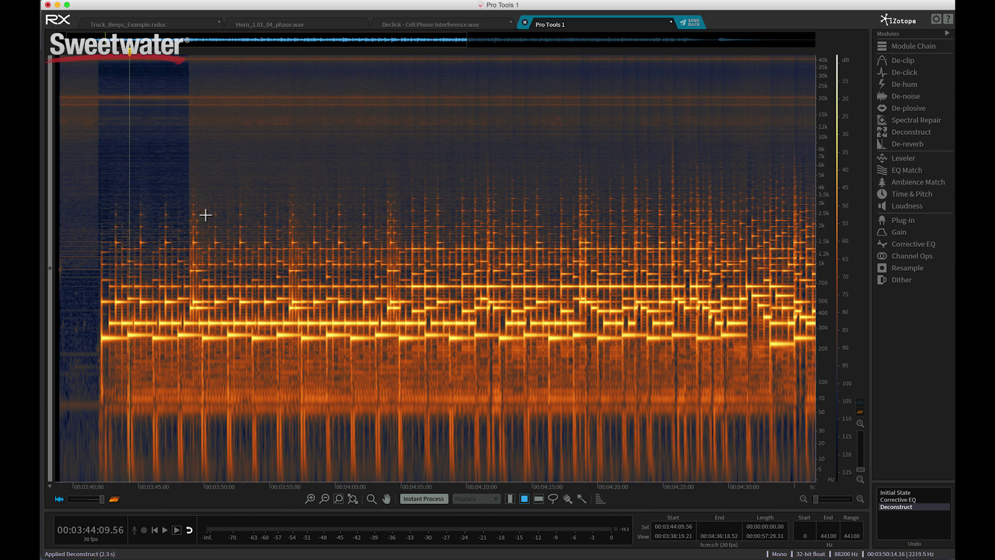
{"action": "key", "text": "space"}
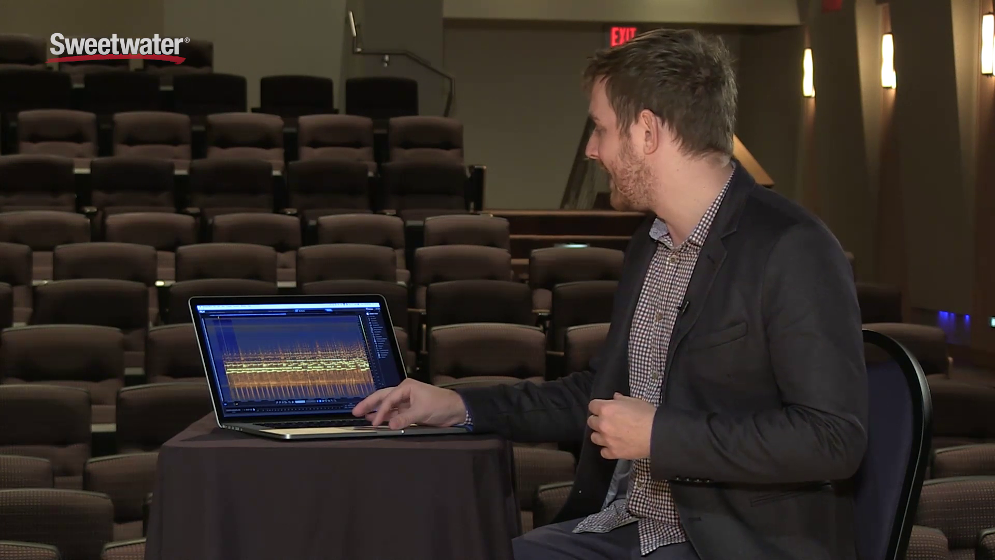
Bring up the Module Chain window, whose first module is Dialogue De-noise
{"action": "left_click", "coordinate": [327, 312]}
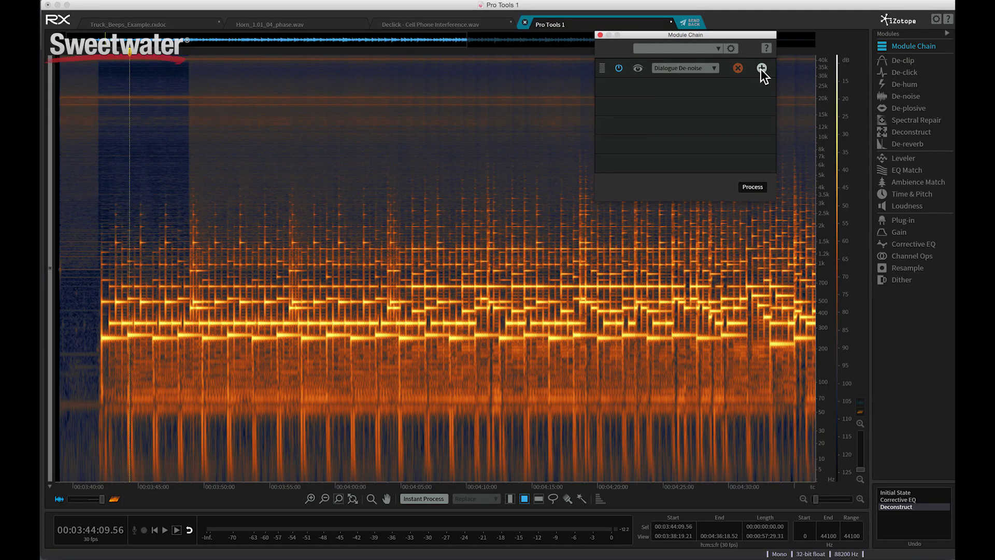
Add De-plosive and De-click as the chain's second and third modules
{"action": "left_click", "coordinate": [761, 68]}
{"action": "left_click", "coordinate": [699, 87]}
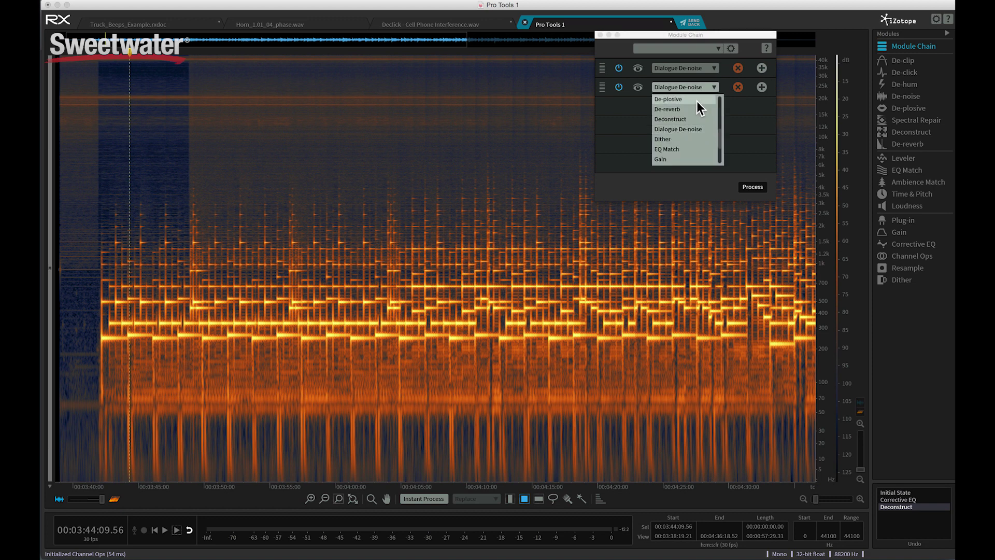
{"action": "left_click", "coordinate": [696, 100]}
{"action": "left_click", "coordinate": [761, 87]}
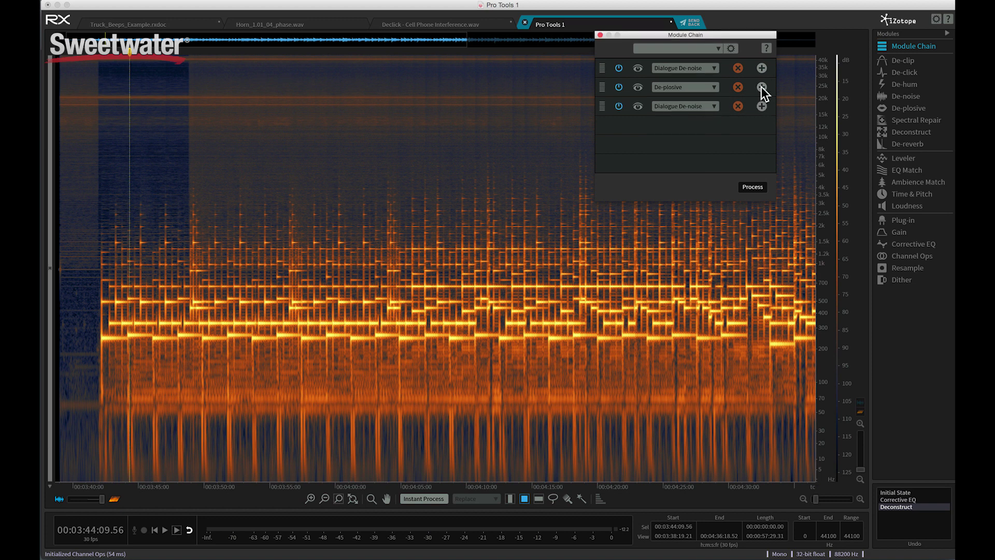
{"action": "left_click", "coordinate": [709, 104]}
{"action": "scroll", "coordinate": [702, 130], "scroll_direction": "up", "scroll_amount": 3}
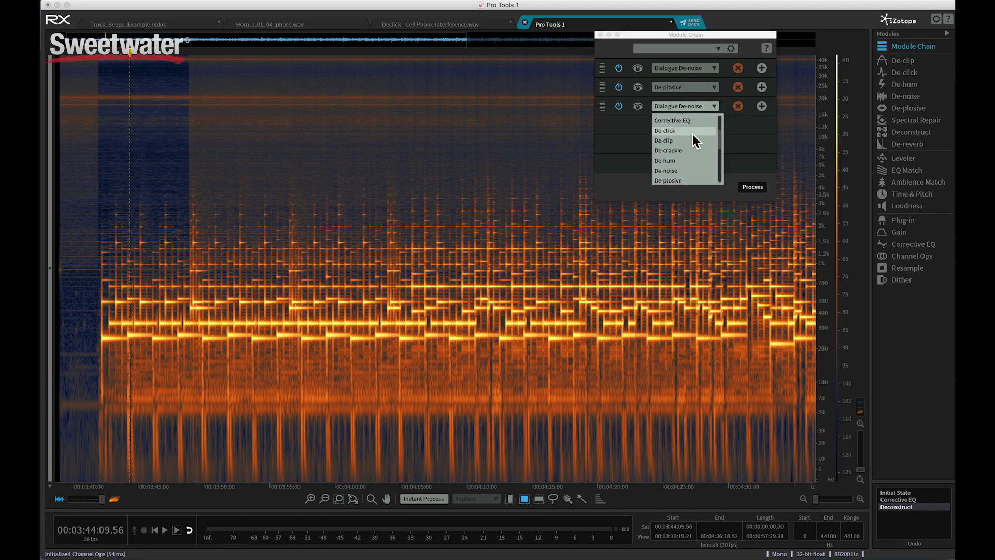
{"action": "left_click", "coordinate": [692, 130]}
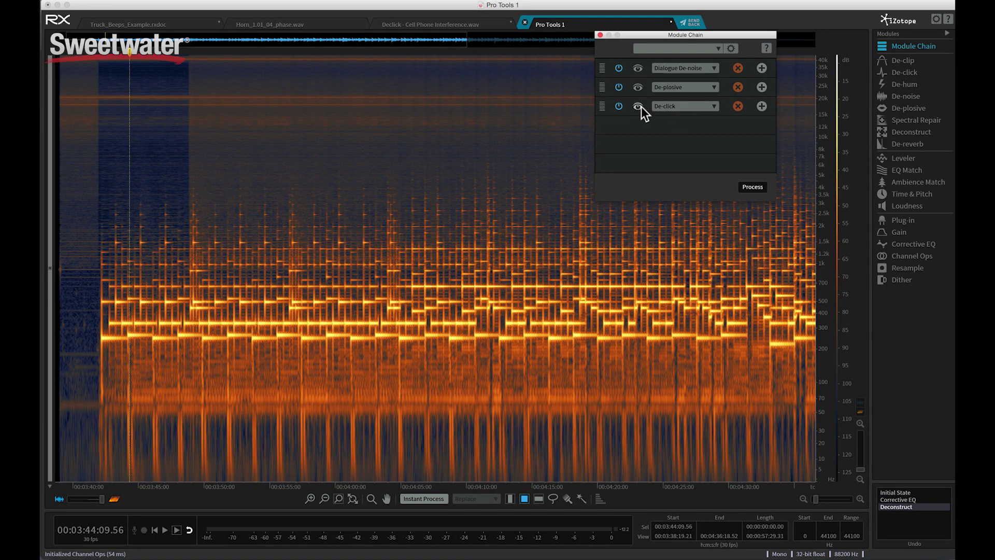
{"action": "left_click", "coordinate": [639, 107]}
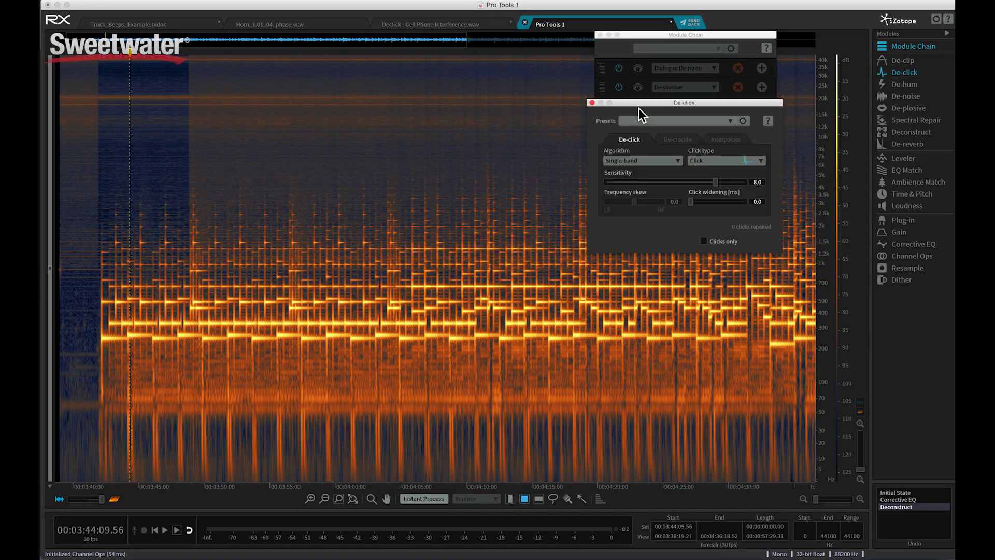
{"action": "left_click", "coordinate": [592, 103]}
Add Leveler and EQ Match as the fourth and fifth modules
{"action": "left_click", "coordinate": [763, 107]}
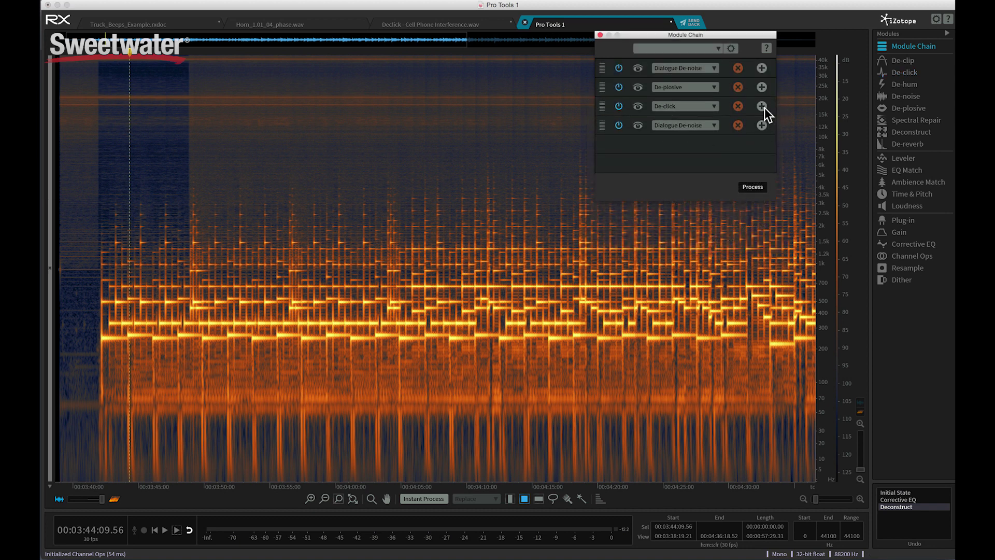
{"action": "left_click", "coordinate": [715, 127]}
{"action": "scroll", "coordinate": [696, 161], "scroll_direction": "down", "scroll_amount": 3}
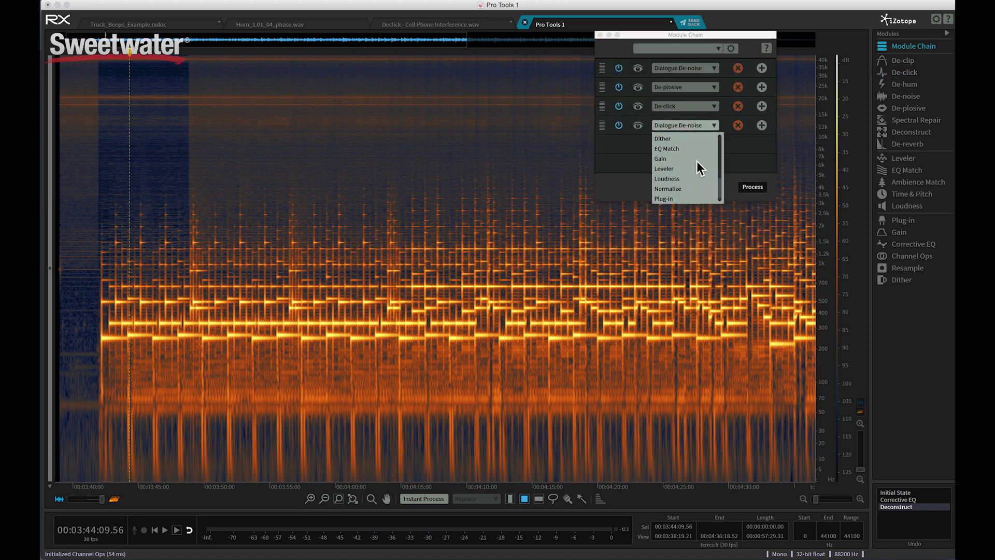
{"action": "left_click", "coordinate": [690, 164]}
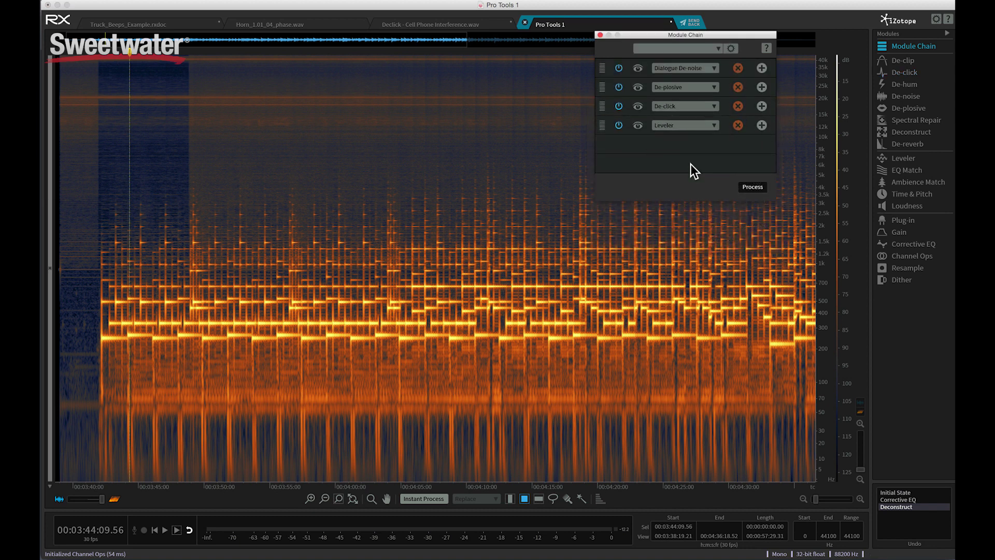
{"action": "left_click", "coordinate": [761, 125]}
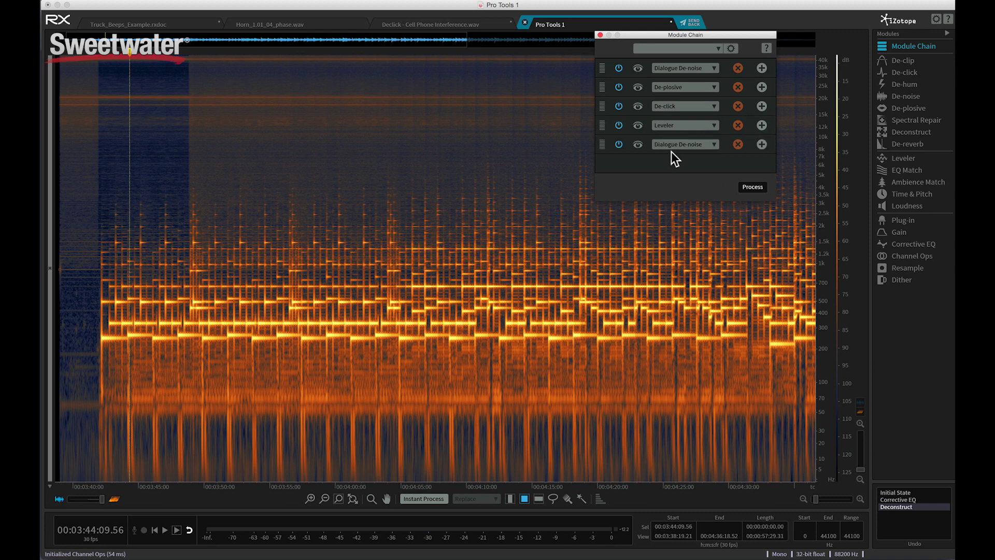
{"action": "left_click", "coordinate": [677, 145]}
{"action": "left_click", "coordinate": [677, 207]}
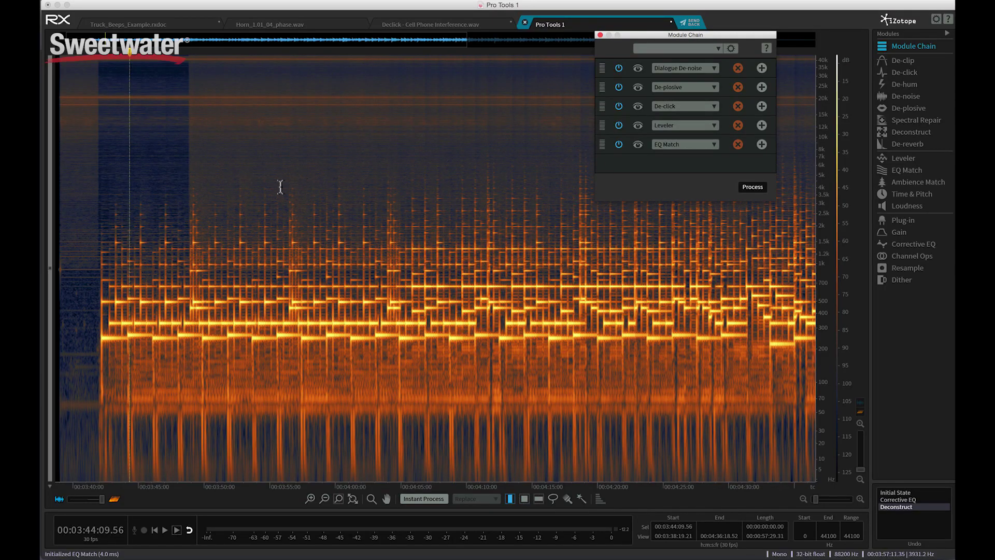
Process a short selection near 00:03:48 through the five-module chain and close the chain window
{"action": "left_click_drag", "start_coordinate": [186, 195], "coordinate": [239, 197]}
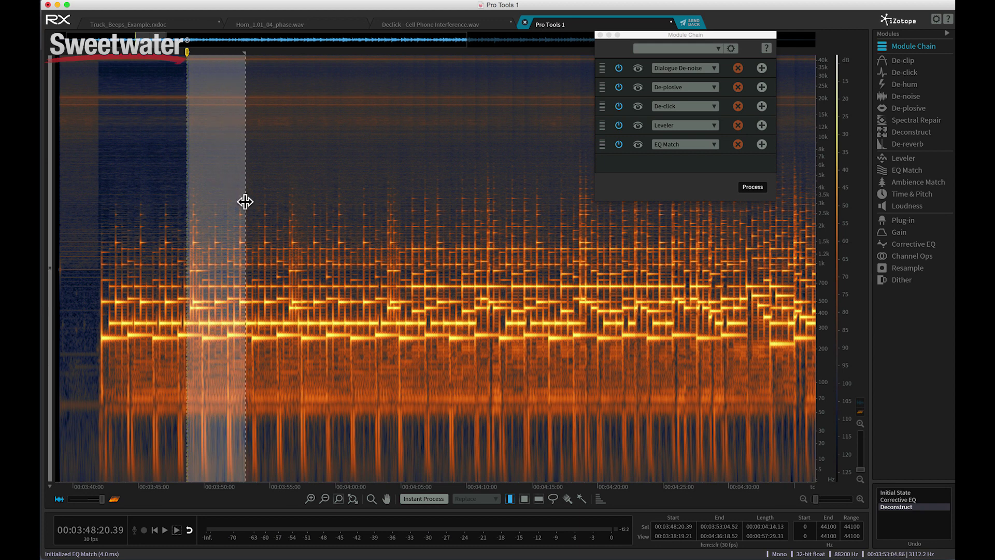
{"action": "left_click", "coordinate": [764, 188]}
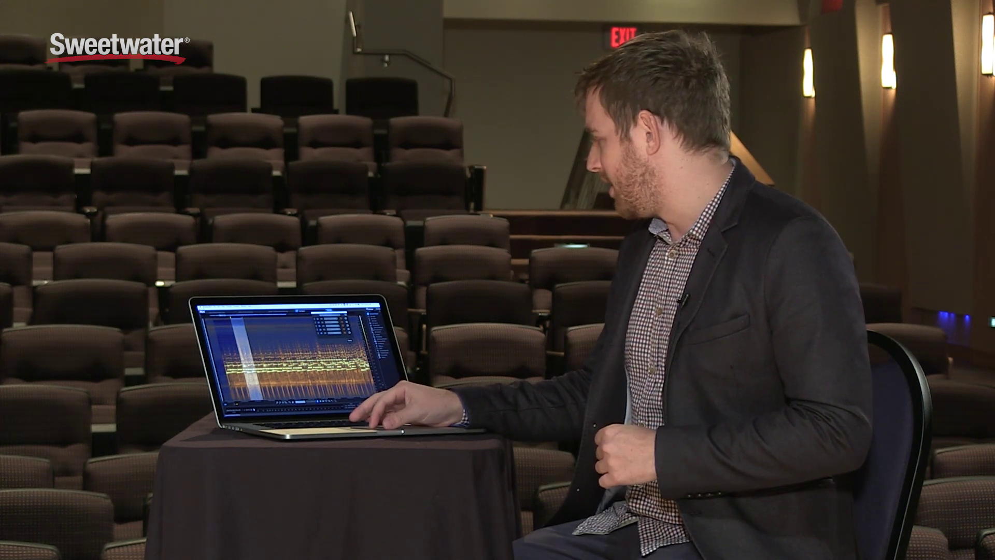
{"action": "left_click", "coordinate": [294, 330]}
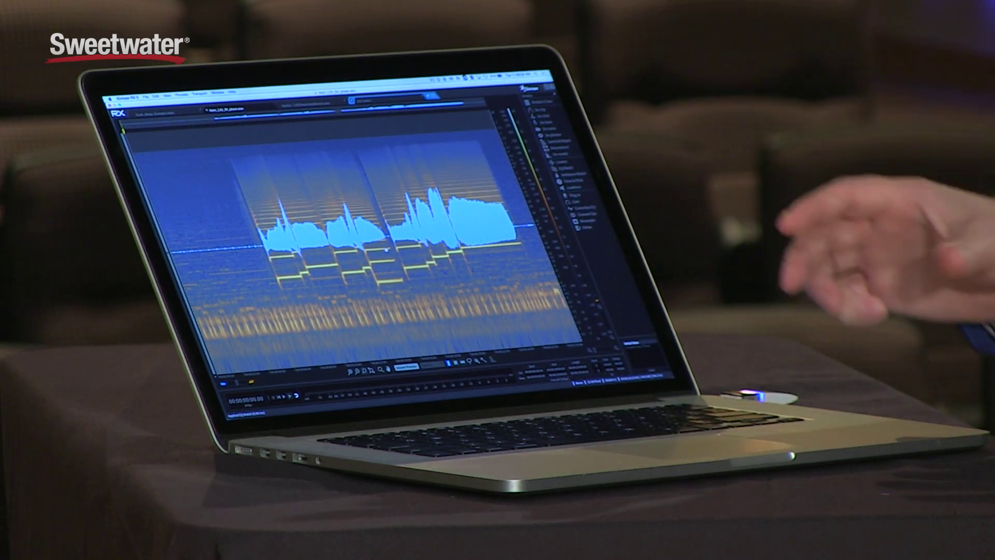
Show Waveform Statistics, phase-rotate the horn (peak −7.69 to −10.15 dB), and compare against the original
{"action": "left_click", "coordinate": [218, 92]}
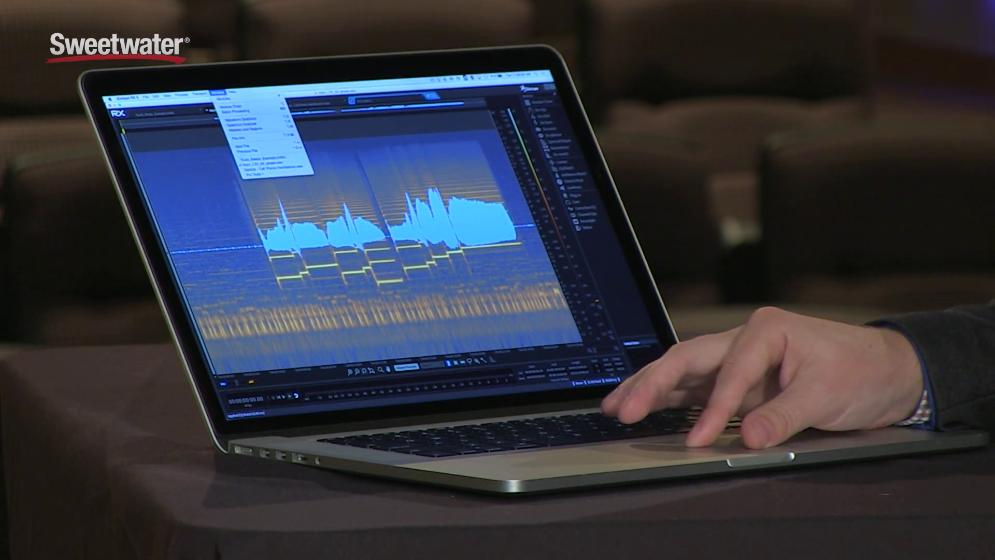
{"action": "left_click", "coordinate": [242, 119]}
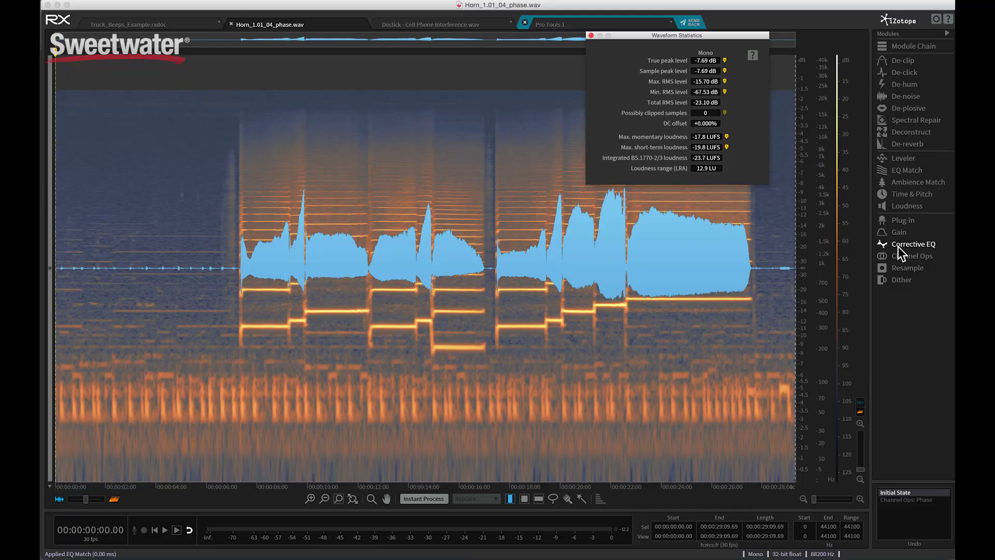
{"action": "left_click", "coordinate": [900, 255]}
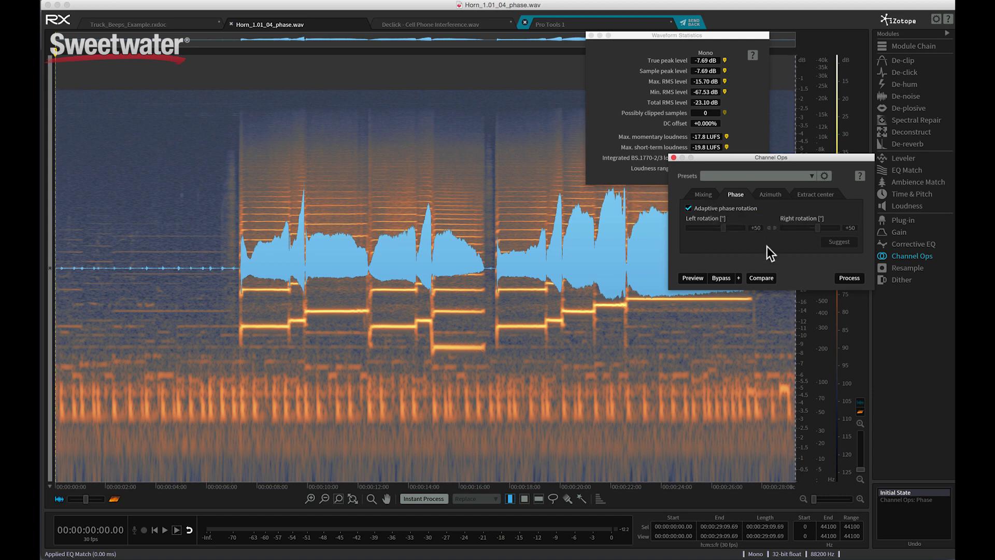
{"action": "left_click", "coordinate": [838, 278]}
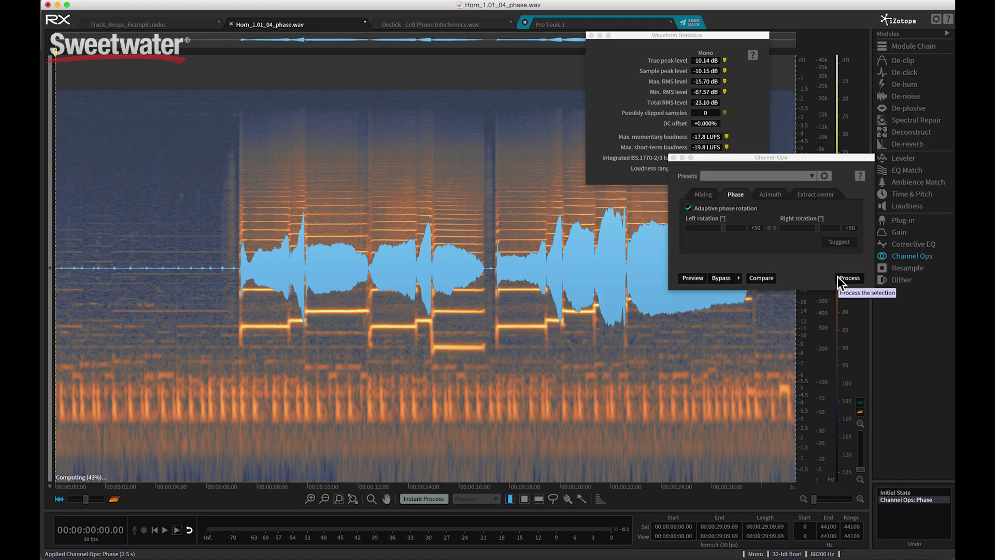
{"action": "left_click", "coordinate": [673, 158]}
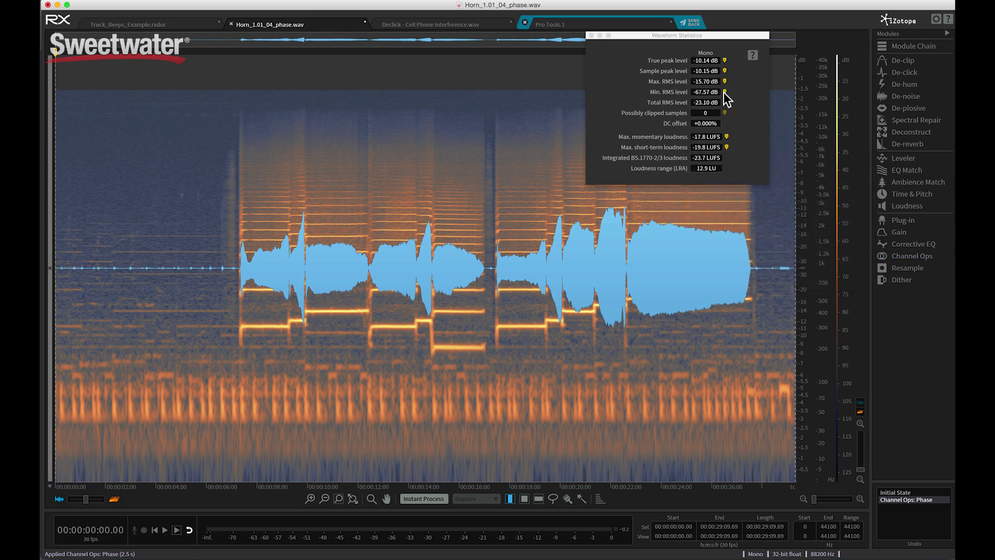
{"action": "left_click", "coordinate": [909, 493]}
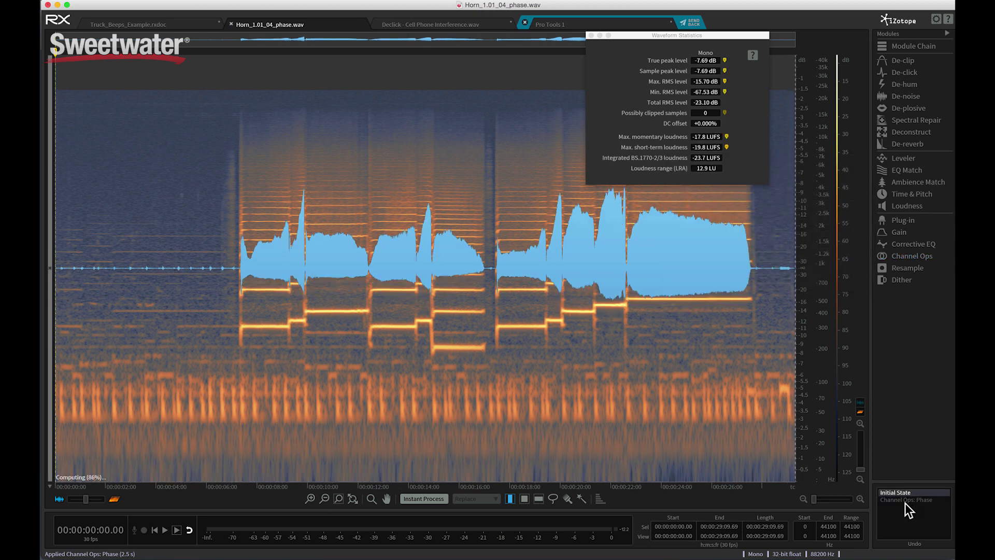
{"action": "left_click", "coordinate": [905, 499]}
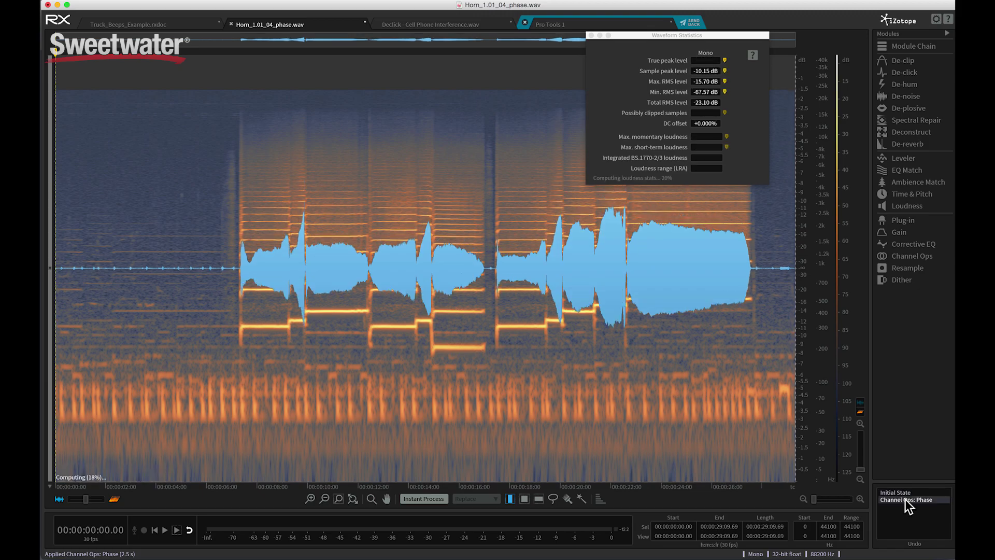